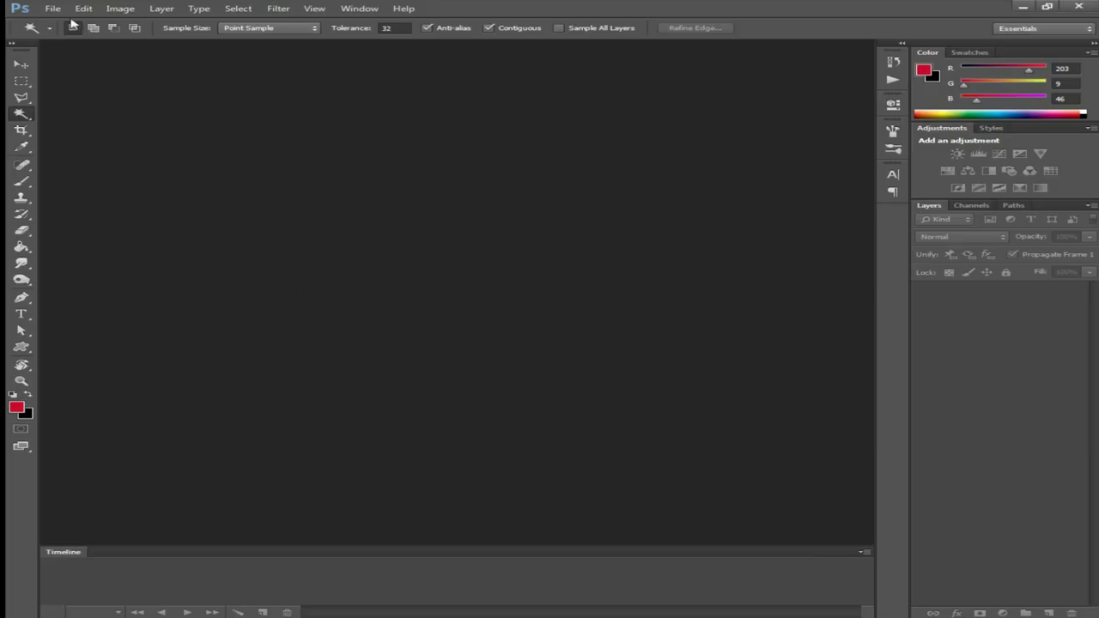
# Bring up the File menu to begin a new document.
pyautogui.click(52, 9)
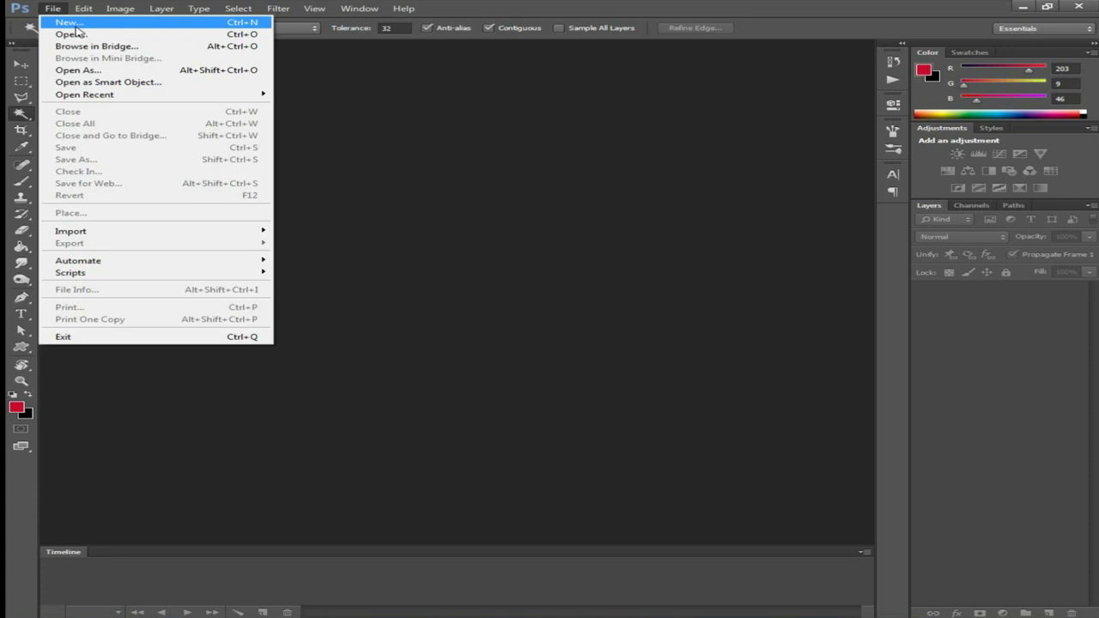
# Create a new 1000 × 1000 px, 72 ppi document with a white background.
pyautogui.click(75, 24)
pyautogui.press('Tab')
pyautogui.press('Tab')
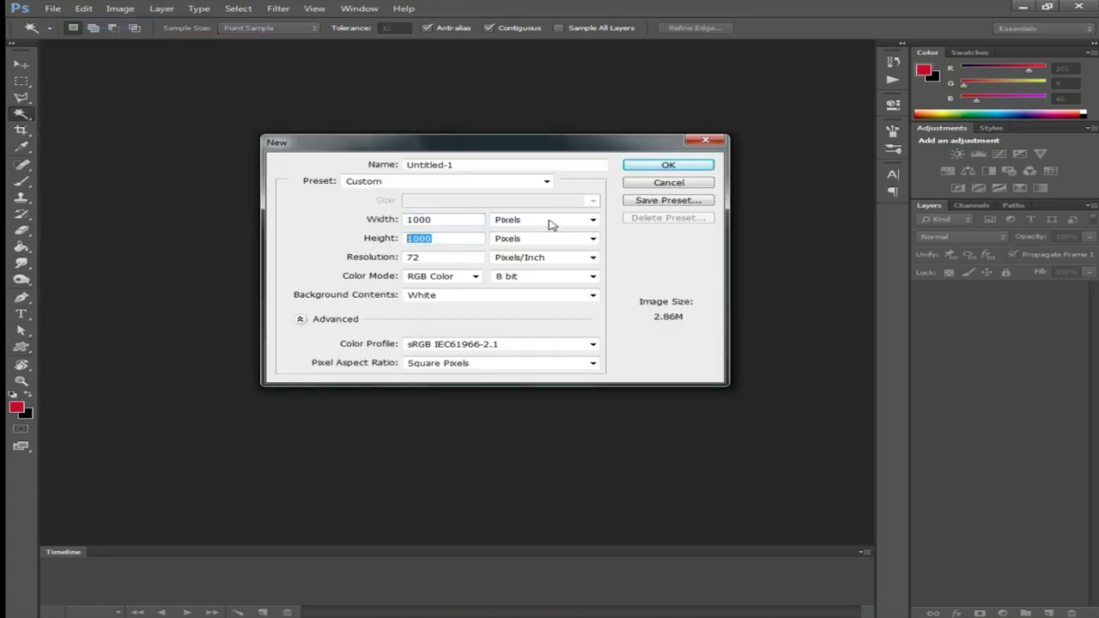
pyautogui.click(670, 166)
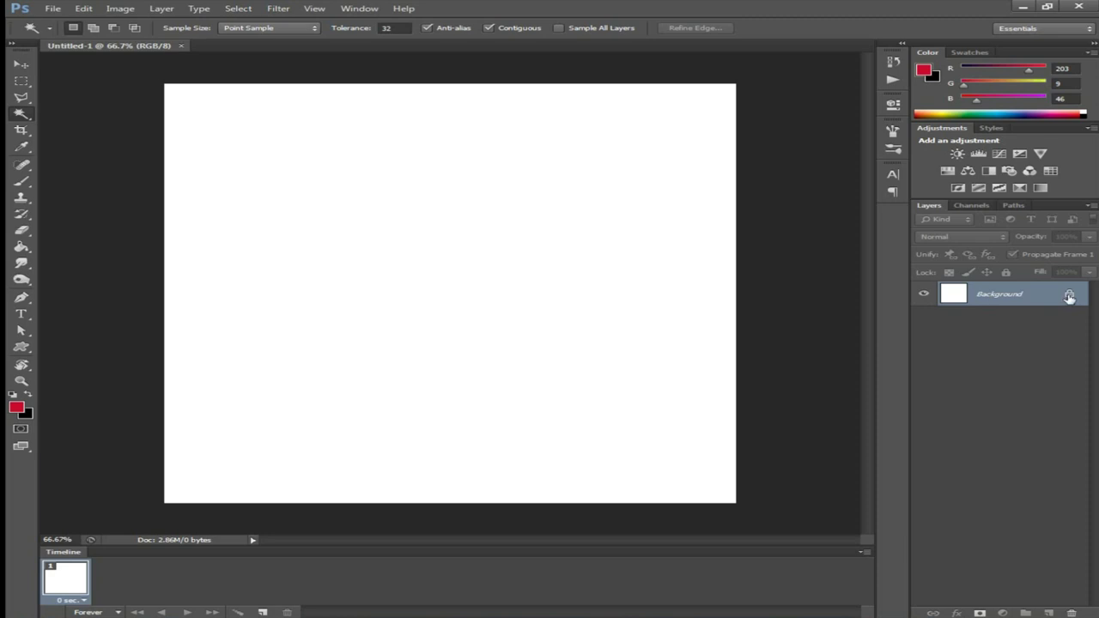
# Unlock the Background into Layer 0 and fill it with black.
pyautogui.moveTo(1069, 296); pyautogui.dragTo(1073, 610)
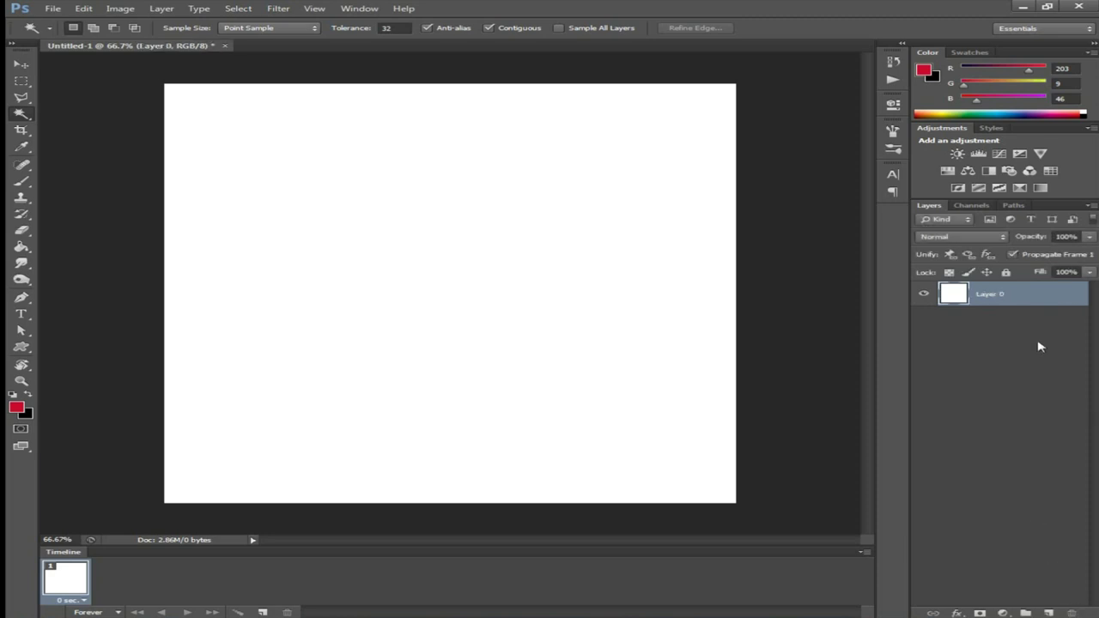
pyautogui.click(30, 397)
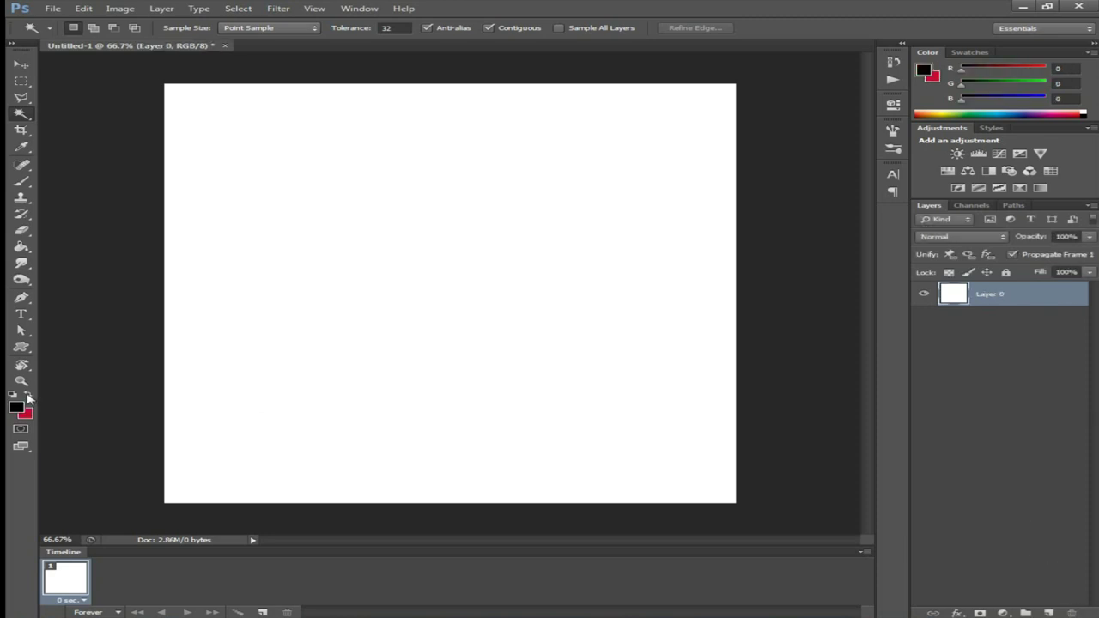
pyautogui.click(17, 408)
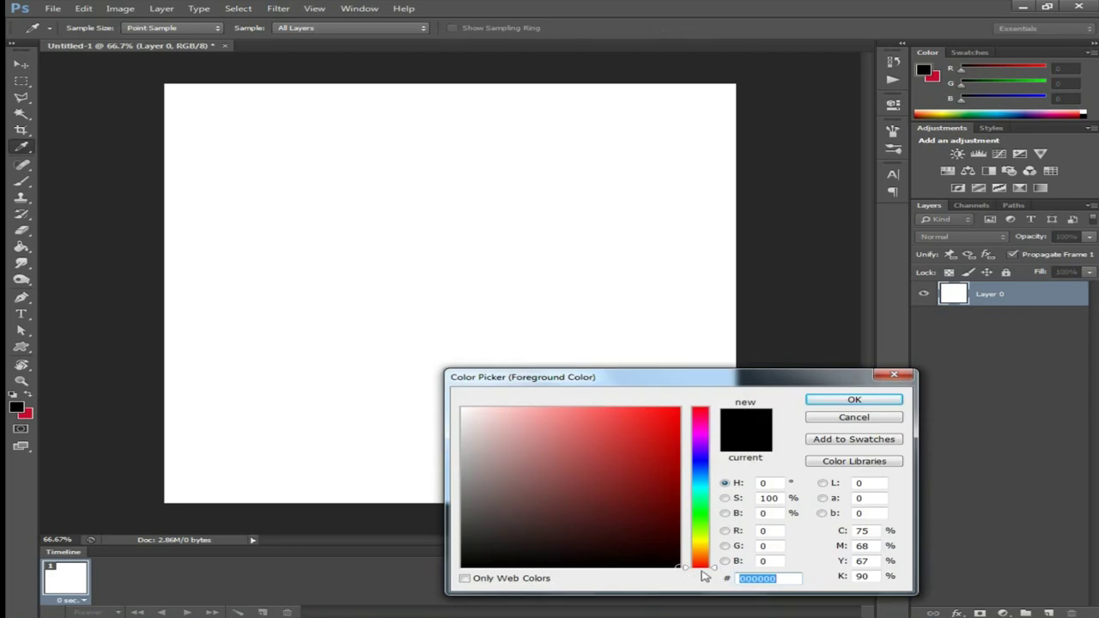
pyautogui.click(854, 399)
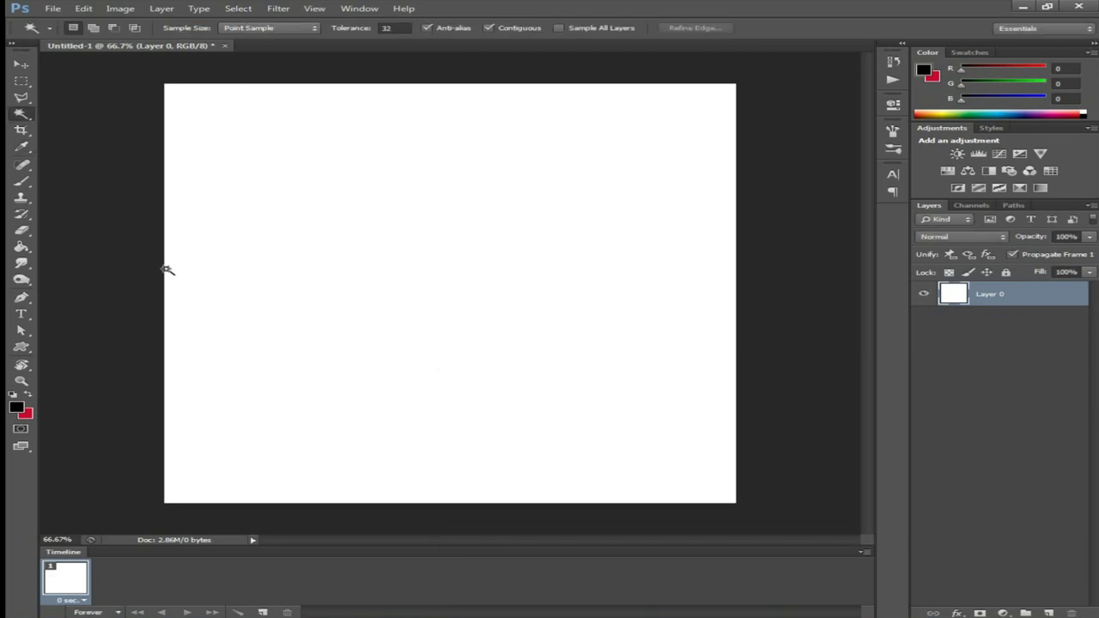
pyautogui.click(21, 246)
pyautogui.click(546, 308)
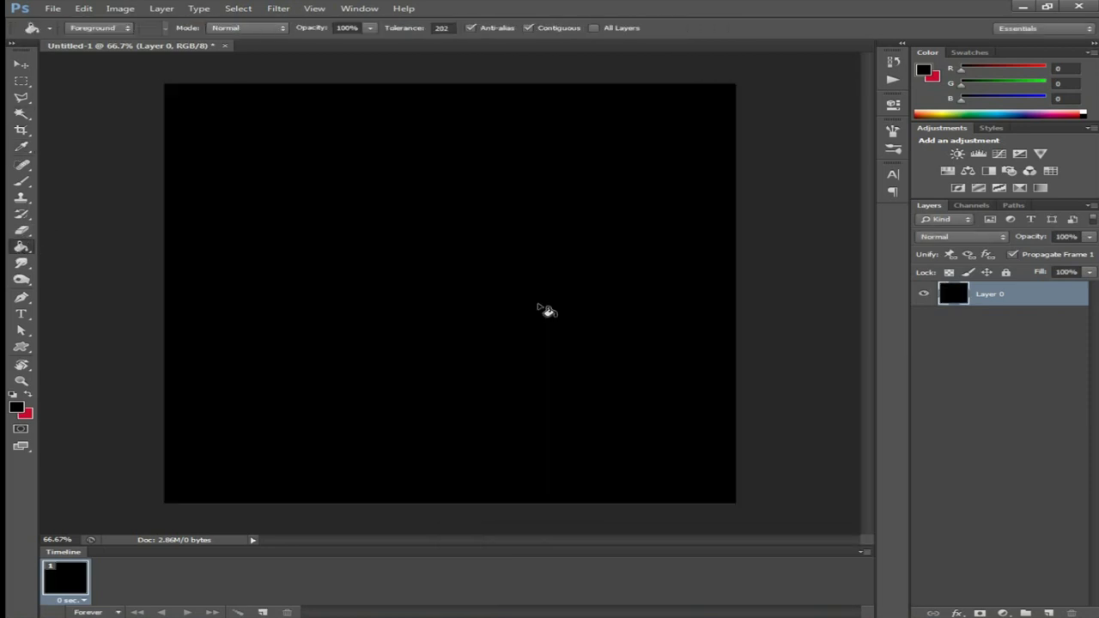
# Add Layer 1 above it and fill it with red #cb092e.
pyautogui.click(1048, 613)
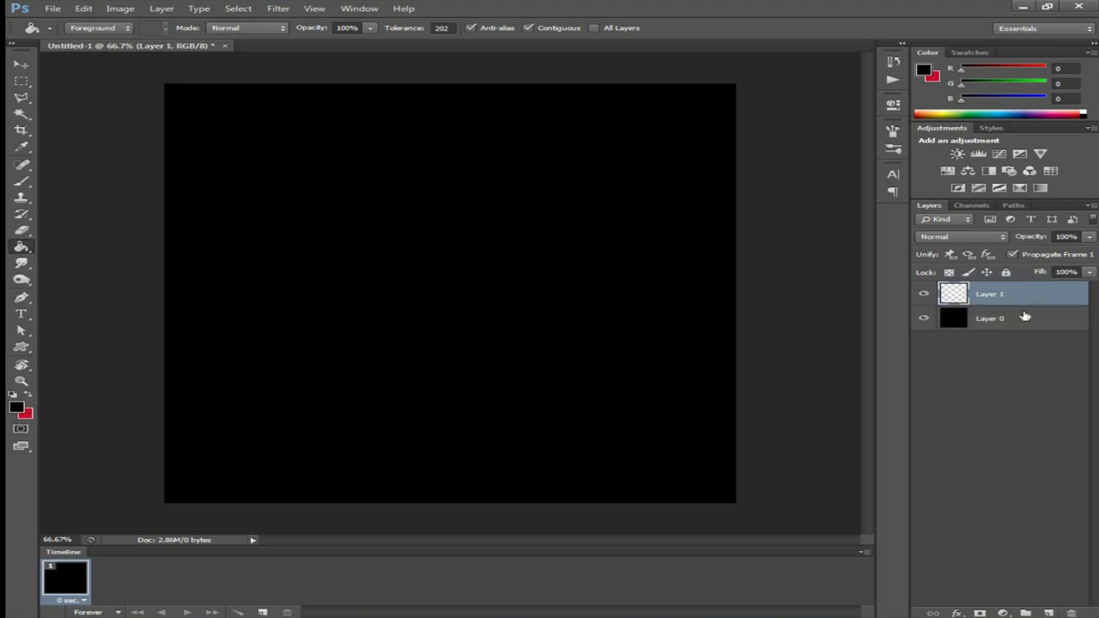
pyautogui.click(27, 396)
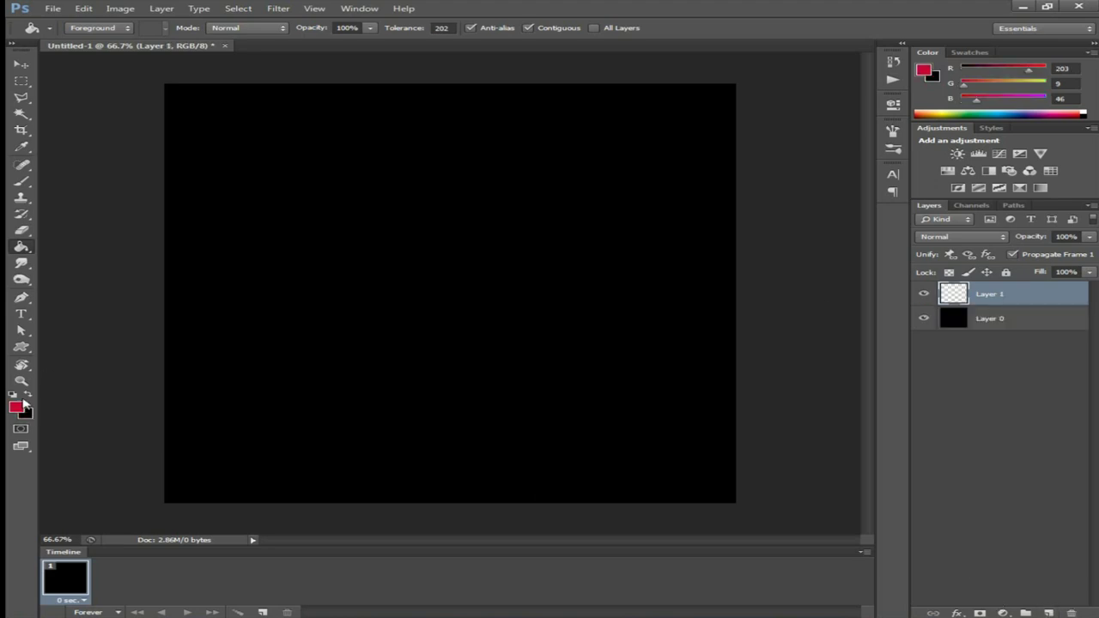
pyautogui.click(788, 577)
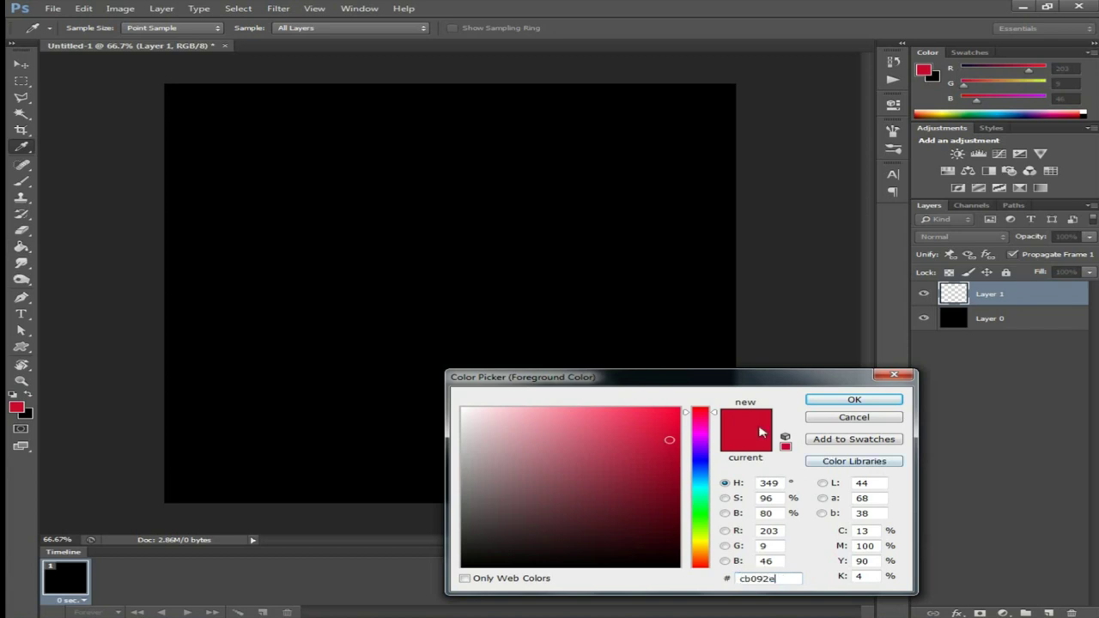
pyautogui.click(839, 404)
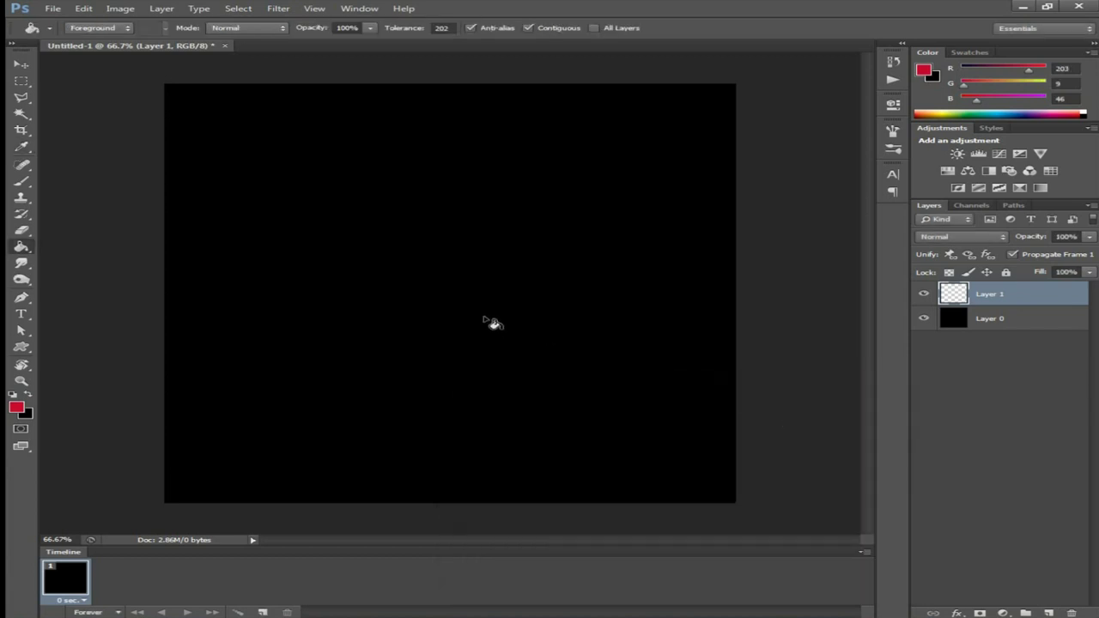
pyautogui.click(412, 249)
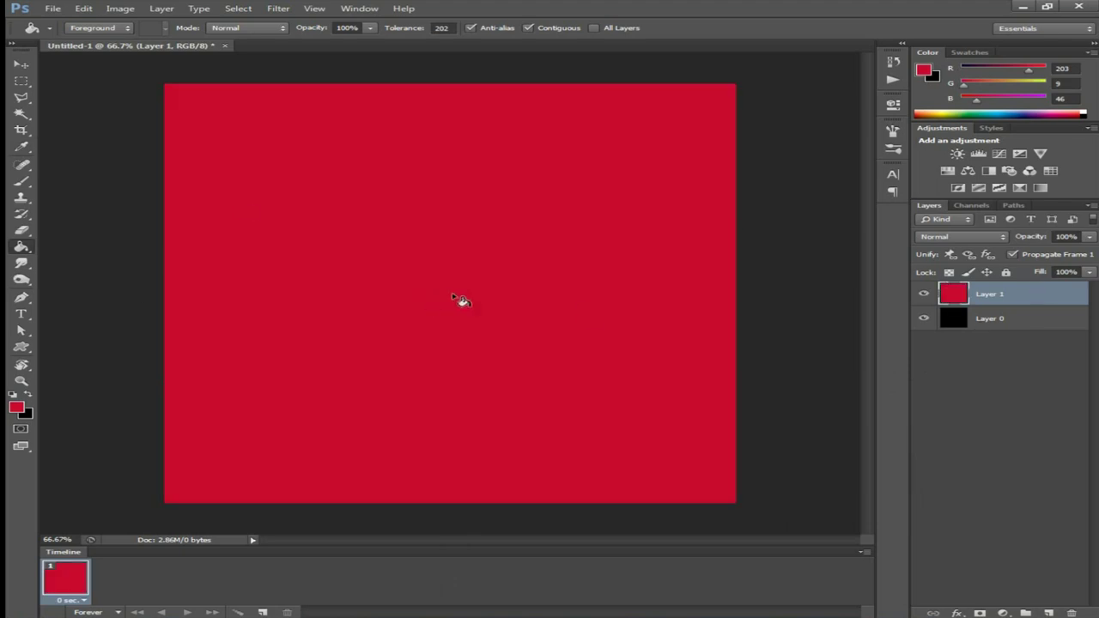
pyautogui.click(87, 9)
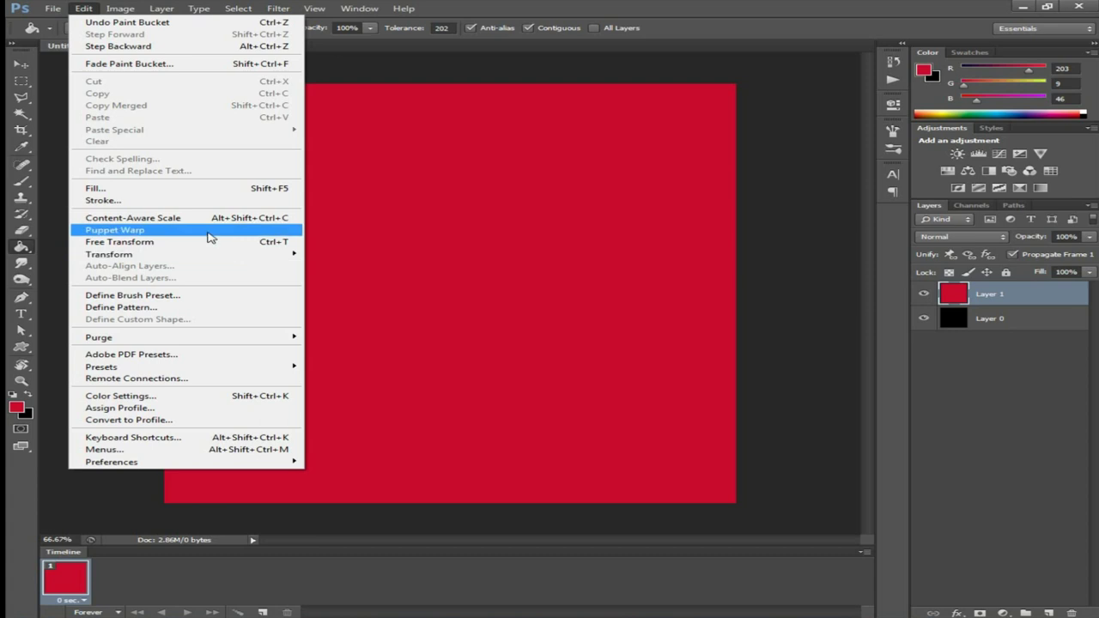
# Free Transform the red square, resizing it and rotating it about -43° into a diamond.
pyautogui.click(209, 239)
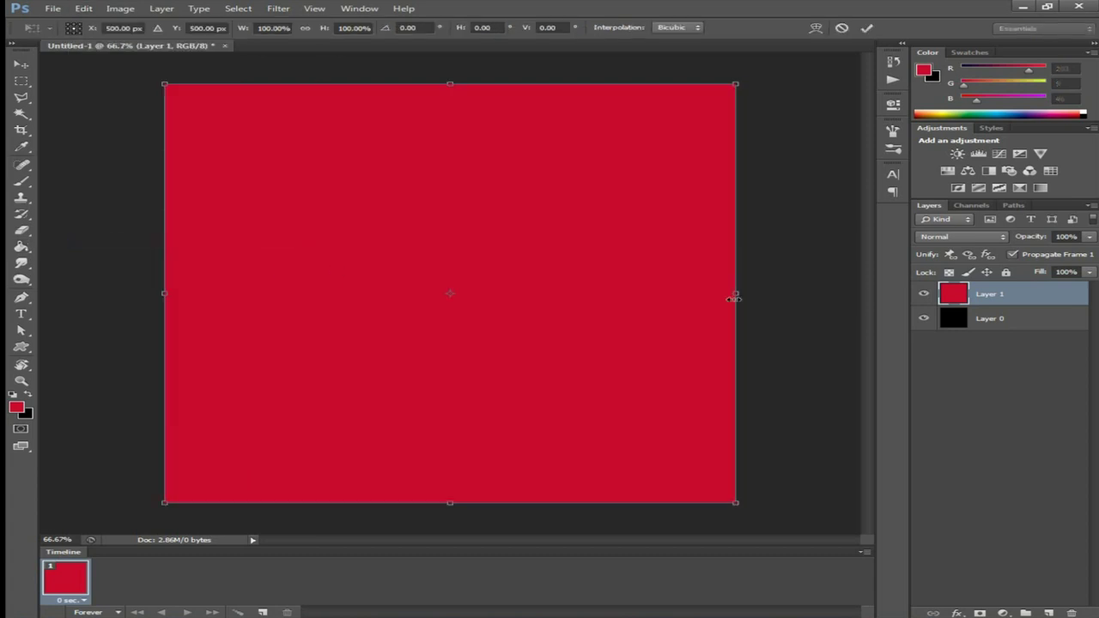
pyautogui.moveTo(735, 503)
pyautogui.mouseDown()
pyautogui.moveTo(628, 435)
pyautogui.moveTo(663, 419)
pyautogui.moveTo(716, 259)
pyautogui.moveTo(683, 273)
pyautogui.mouseUp()
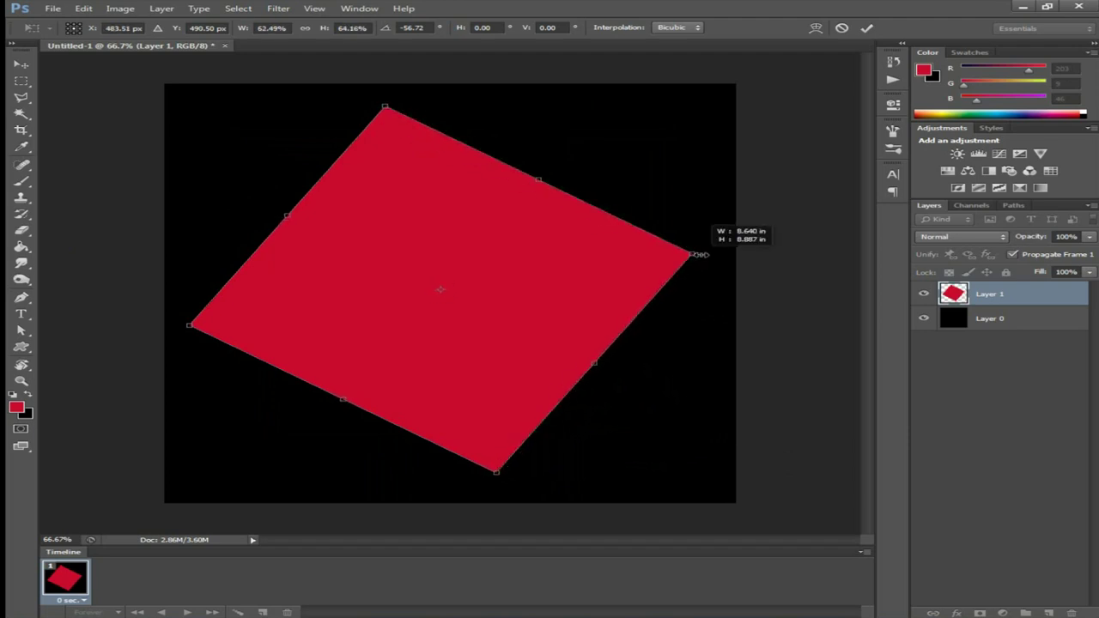
pyautogui.moveTo(685, 260); pyautogui.dragTo(709, 247)
pyautogui.moveTo(456, 74); pyautogui.dragTo(511, 79)
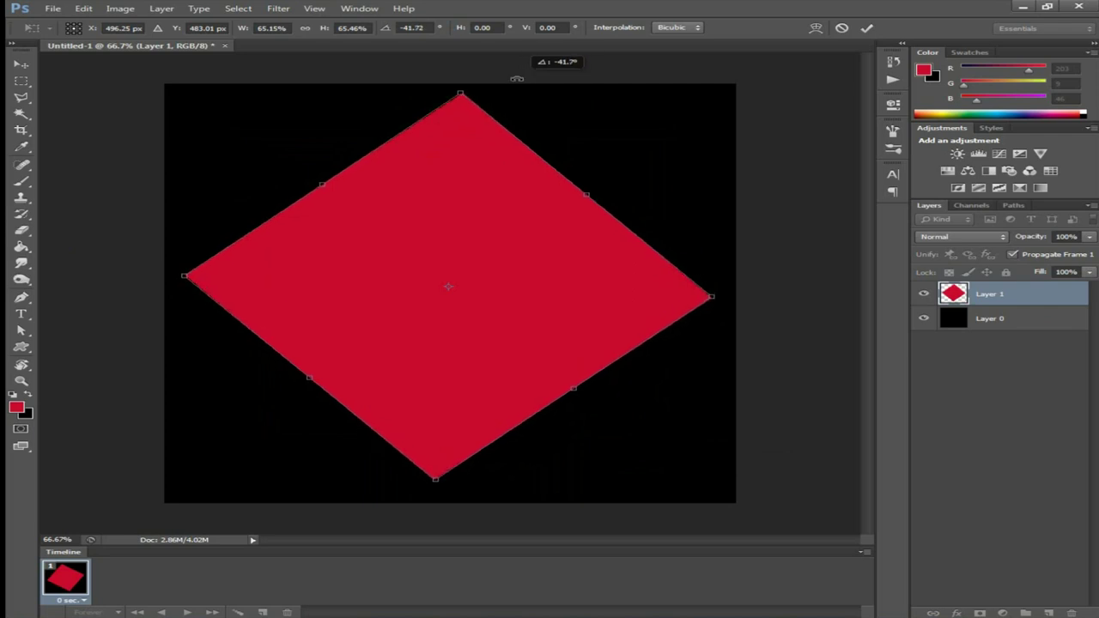
pyautogui.moveTo(511, 79); pyautogui.dragTo(513, 79)
# Shrink the diamond's corners to fit inside the black canvas and commit the transform.
pyautogui.moveTo(718, 291); pyautogui.dragTo(712, 291)
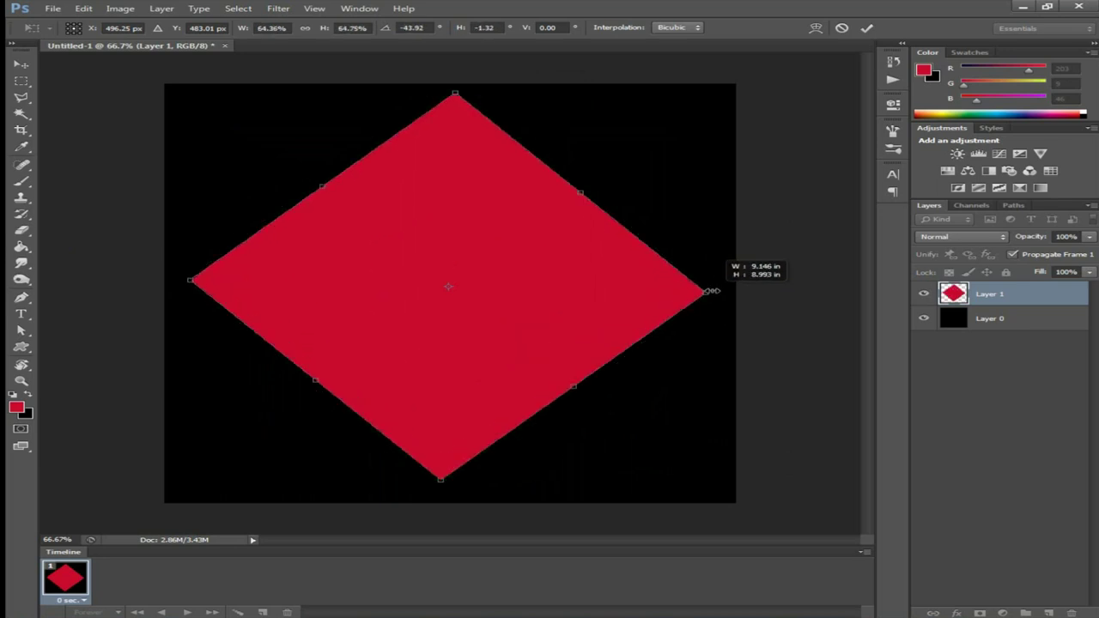
pyautogui.moveTo(713, 291); pyautogui.dragTo(705, 292)
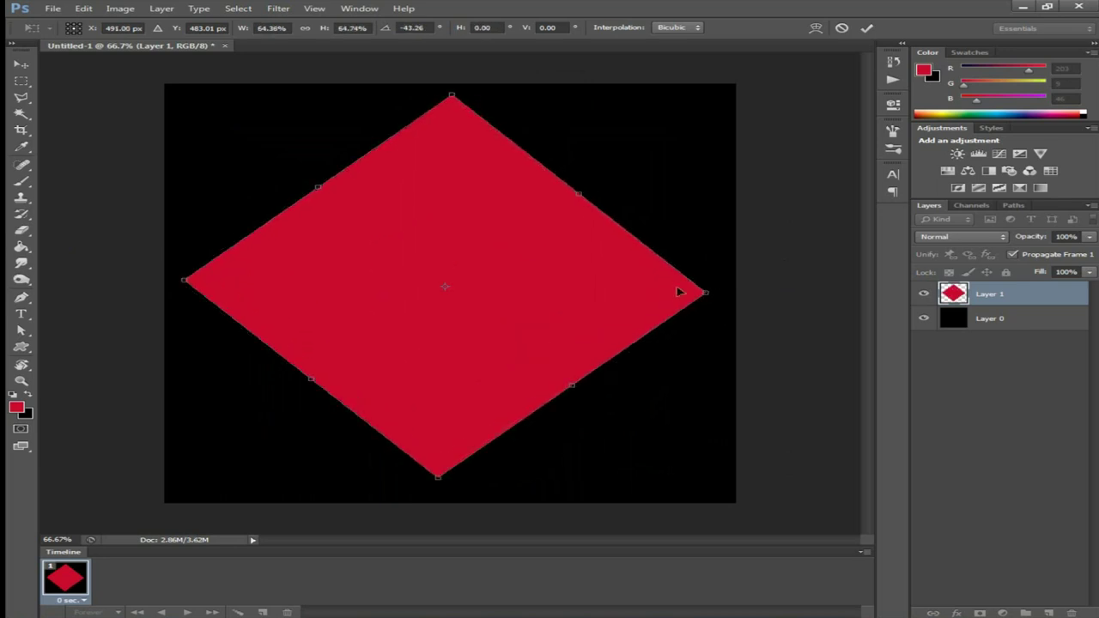
pyautogui.moveTo(186, 278); pyautogui.dragTo(199, 277)
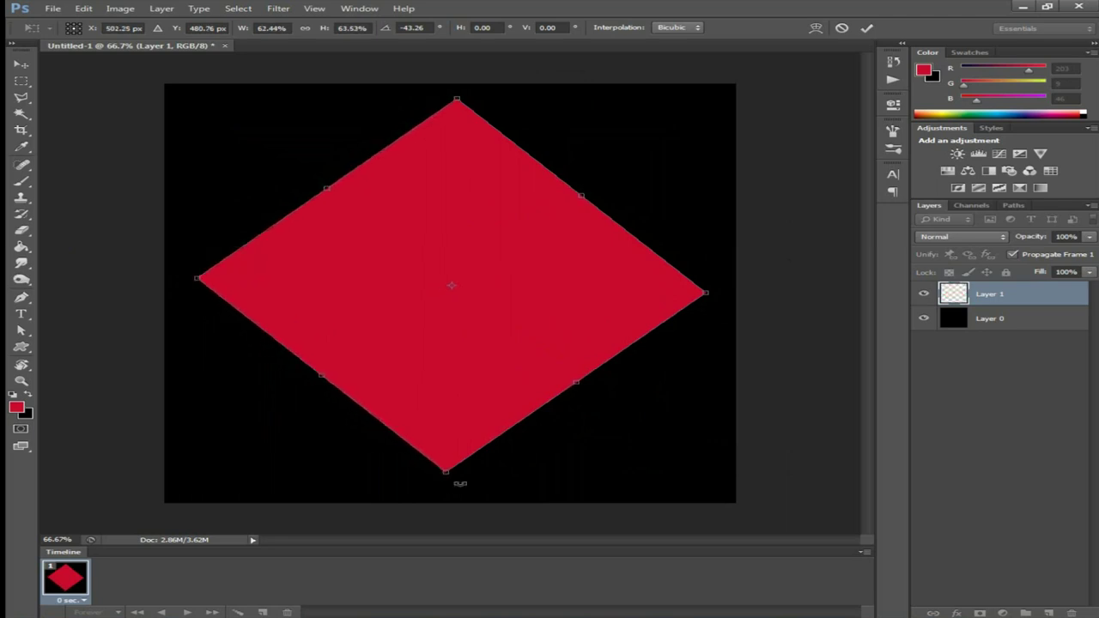
pyautogui.moveTo(453, 466); pyautogui.dragTo(451, 461)
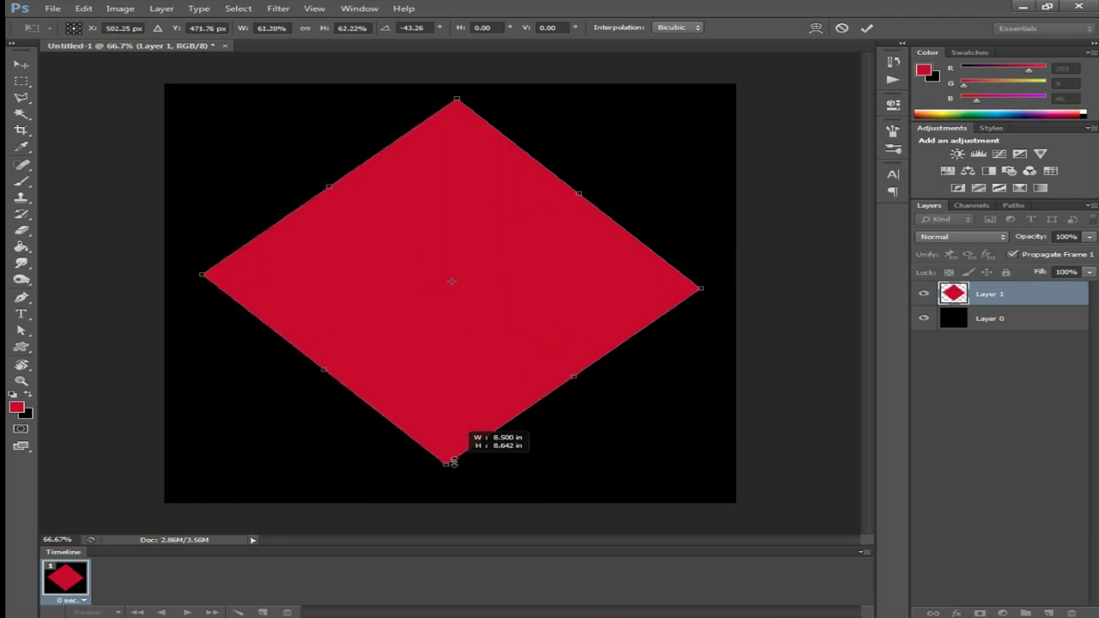
pyautogui.moveTo(457, 101); pyautogui.dragTo(456, 111)
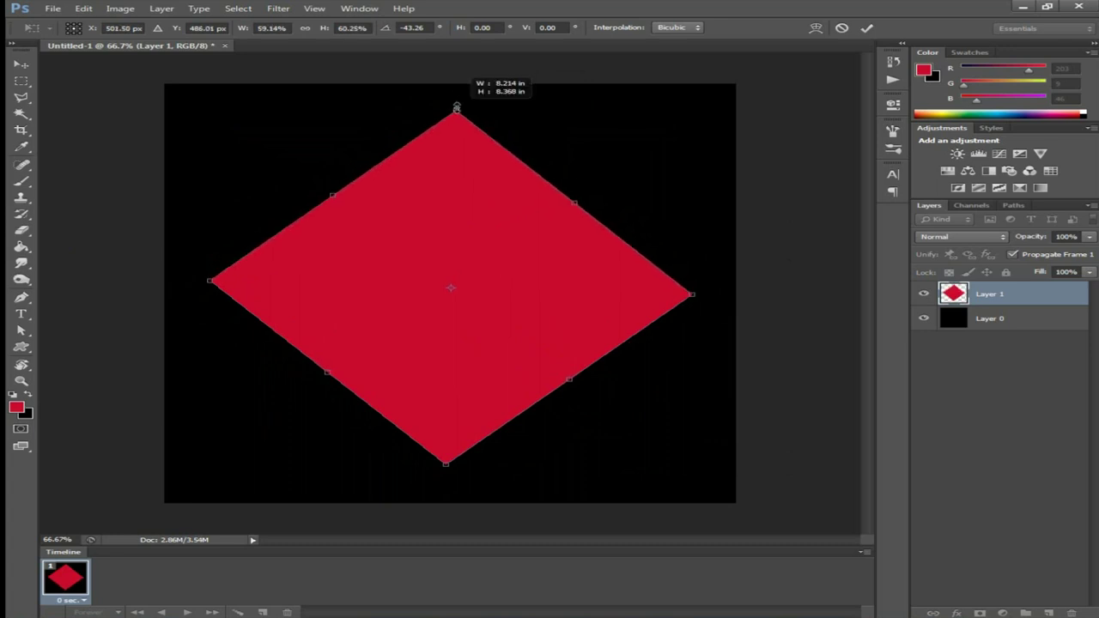
pyautogui.press('Return')
# Open model.jpg from New folder.
pyautogui.press('g')
pyautogui.click(998, 424)
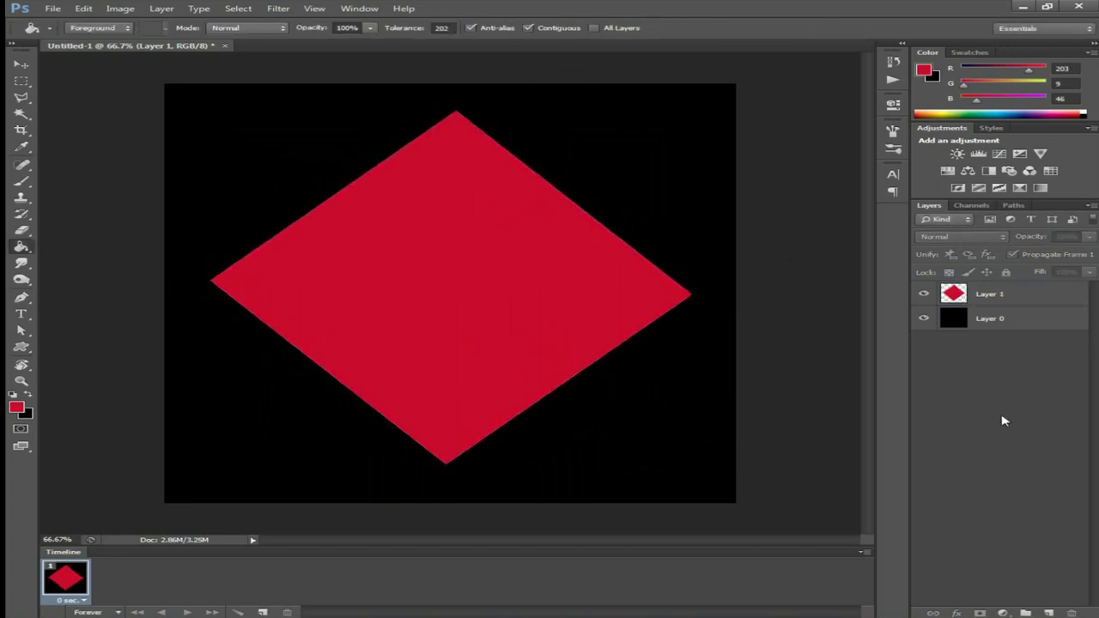
pyautogui.click(1024, 295)
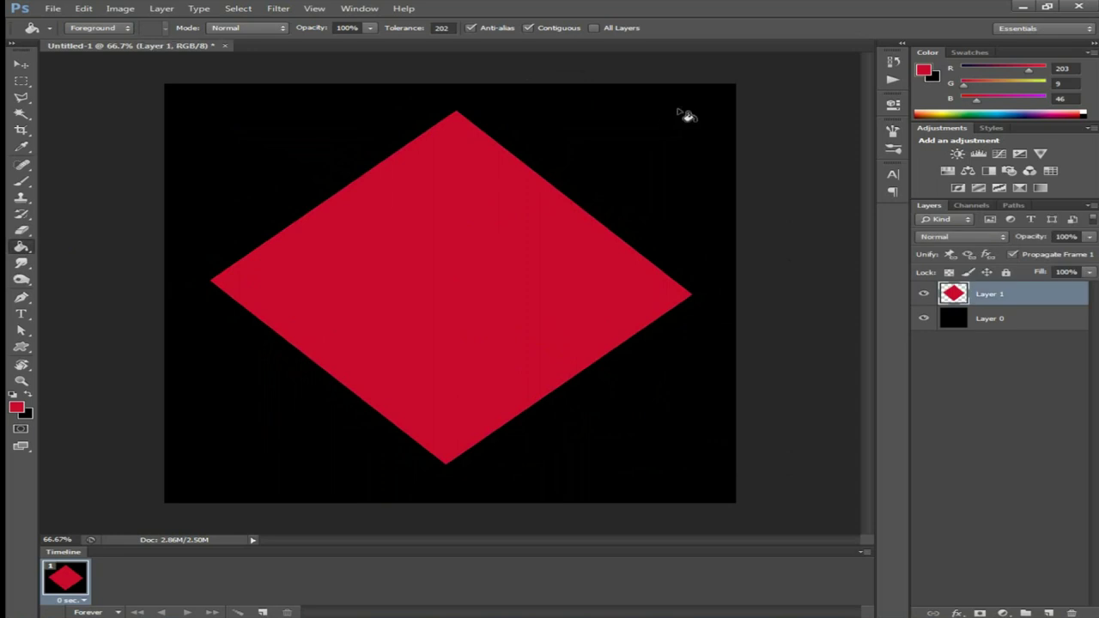
pyautogui.click(52, 9)
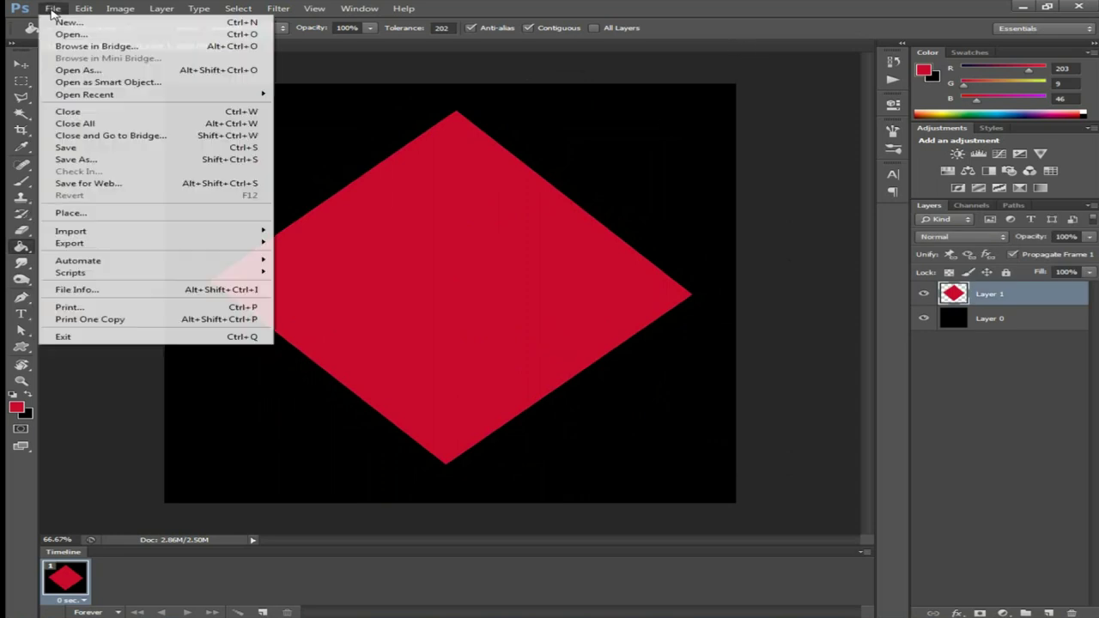
pyautogui.click(51, 32)
pyautogui.doubleClick(473, 432)
pyautogui.doubleClick(413, 230)
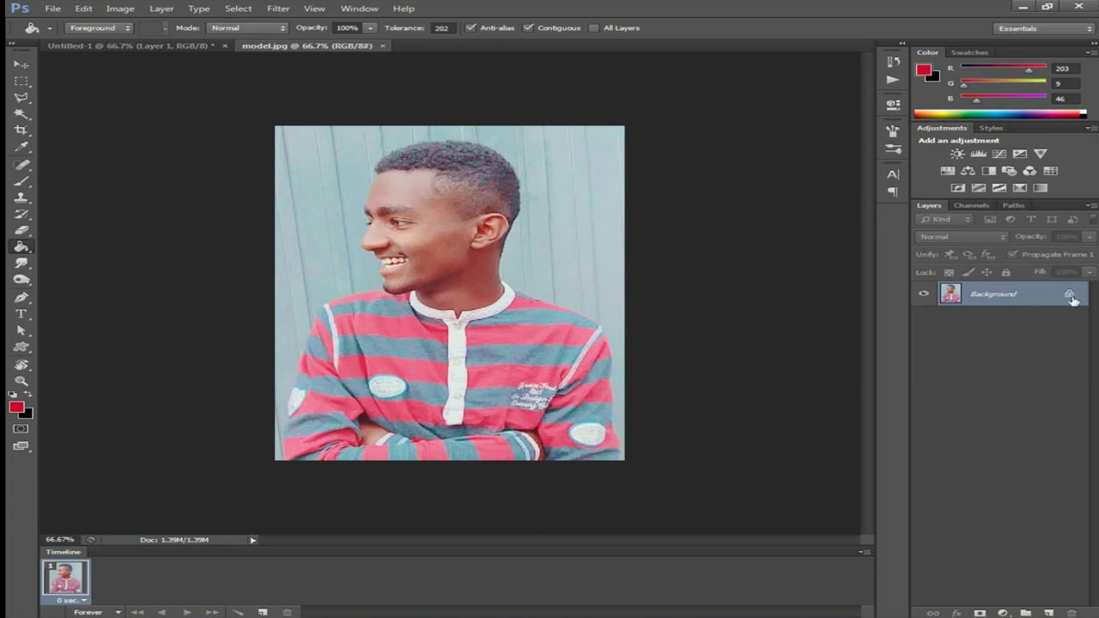
# Unlock model.jpg's Background into an editable Layer 0.
pyautogui.moveTo(1070, 295); pyautogui.dragTo(1072, 612)
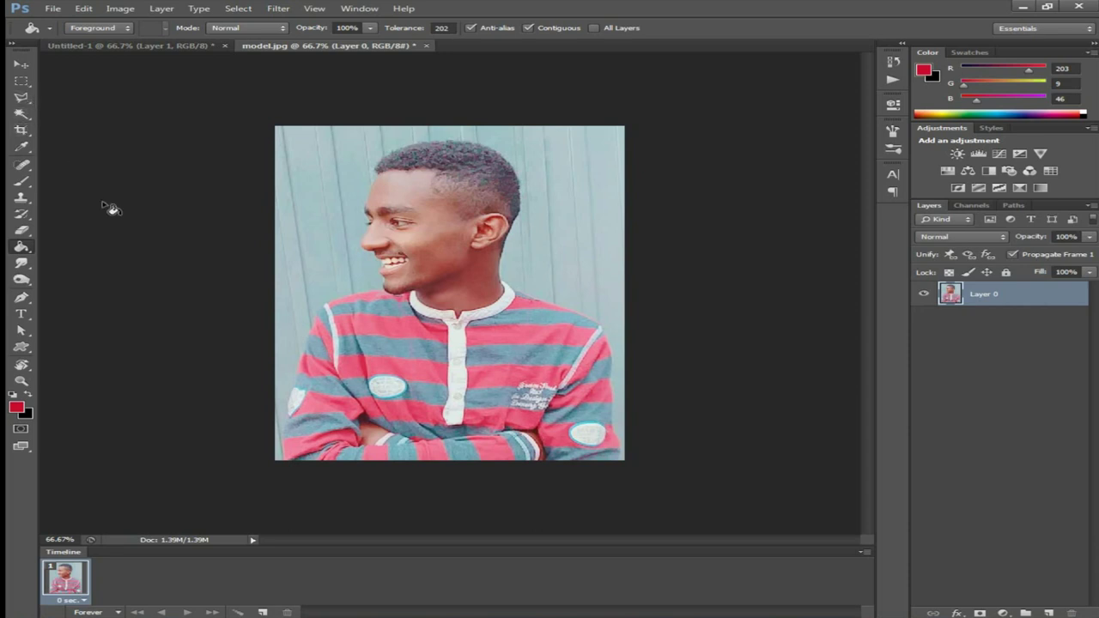
pyautogui.press('p')
pyautogui.scroll(2, 632, 449)
pyautogui.press('alt')
pyautogui.press('alt')
# Trace pen anchors from the shirt's lower right up the shoulder, past the ear, around the head.
pyautogui.click(680, 502)
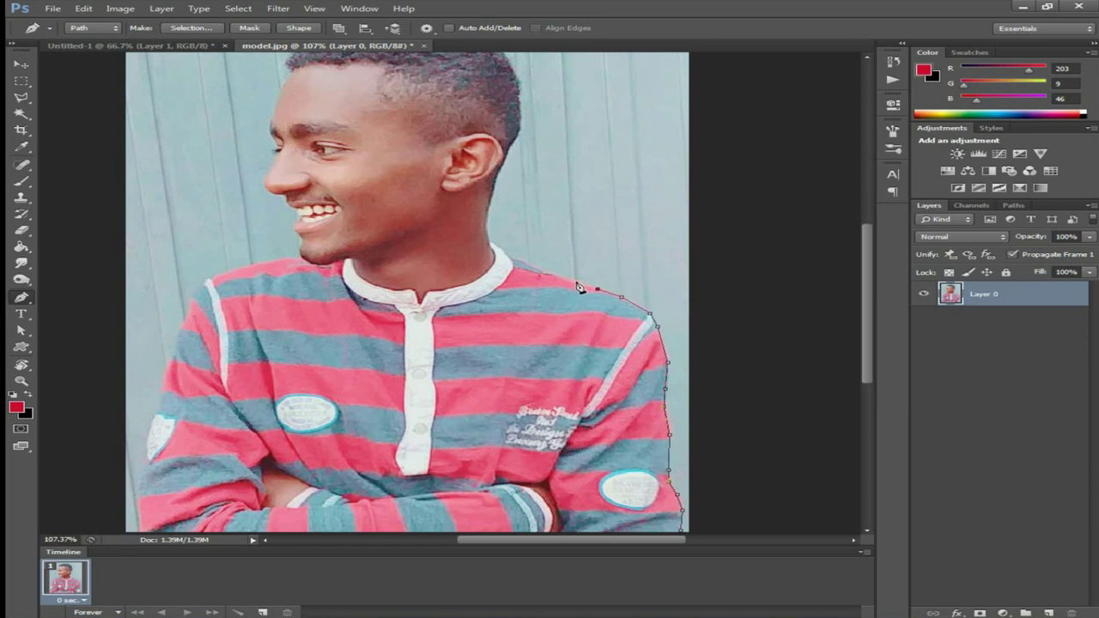
pyautogui.click(575, 280)
pyautogui.click(547, 270)
pyautogui.click(499, 247)
pyautogui.click(488, 237)
pyautogui.click(490, 202)
pyautogui.click(500, 175)
pyautogui.click(180, 349)
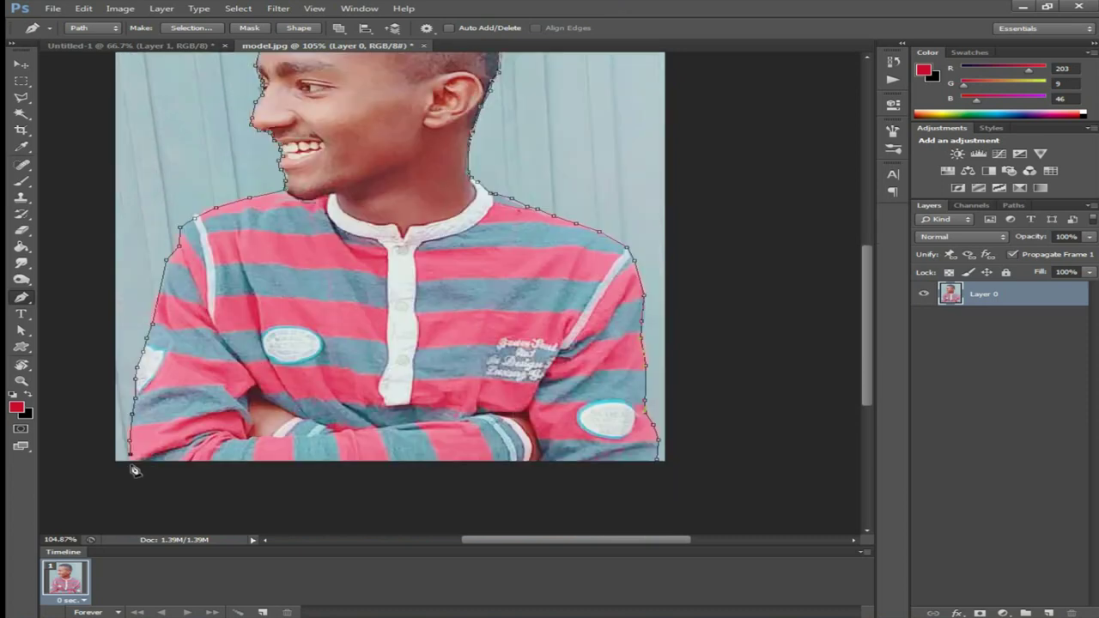
pyautogui.keyDown('alt'); pyautogui.scroll(-2, 283, 429); pyautogui.keyUp('alt')
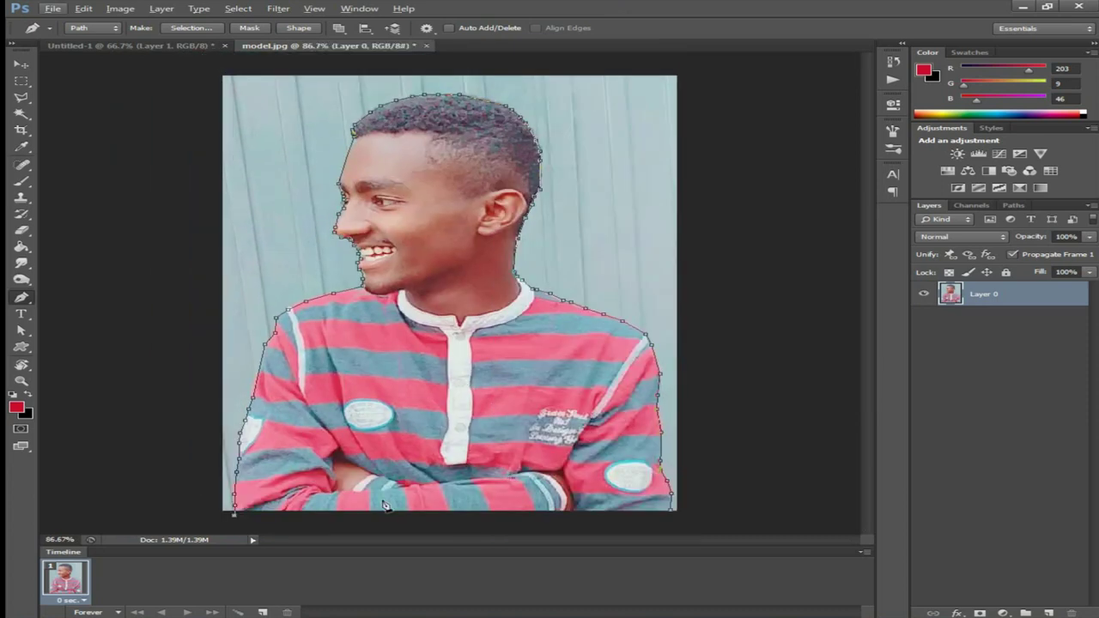
# Continue the path outside the photo up the left, across the top, and down the right.
pyautogui.click(199, 493)
pyautogui.click(165, 310)
pyautogui.click(173, 184)
pyautogui.click(178, 80)
pyautogui.click(273, 67)
pyautogui.click(554, 57)
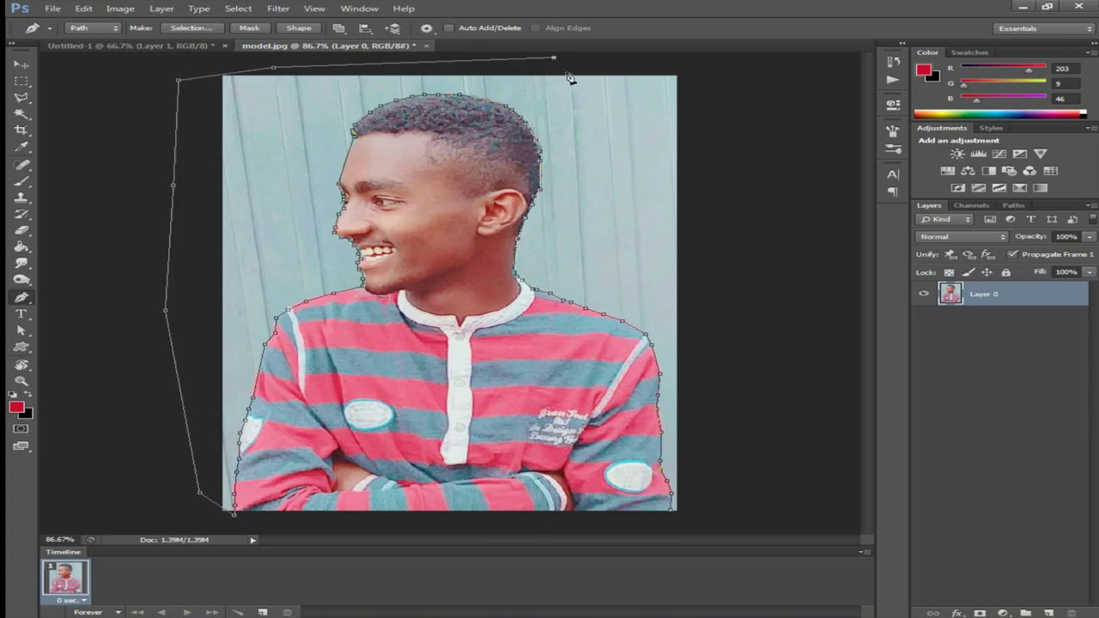
pyautogui.click(760, 84)
pyautogui.click(771, 279)
pyautogui.click(754, 472)
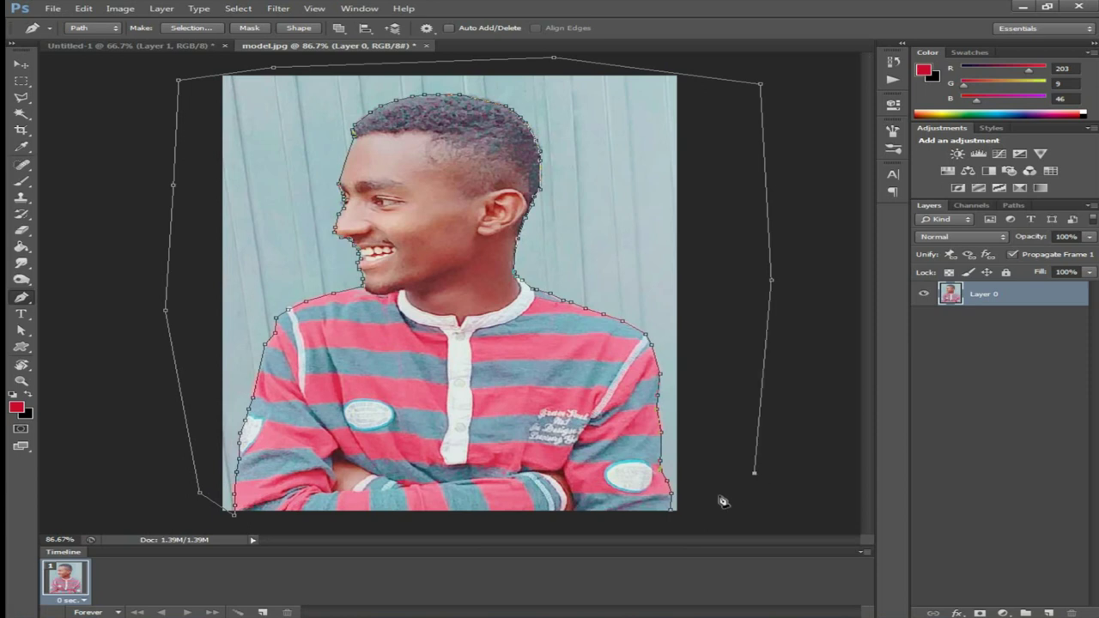
pyautogui.click(678, 518)
# Close the path, make it a selection, delete the background, and deselect.
pyautogui.click(677, 517)
pyautogui.rightClick(624, 223)
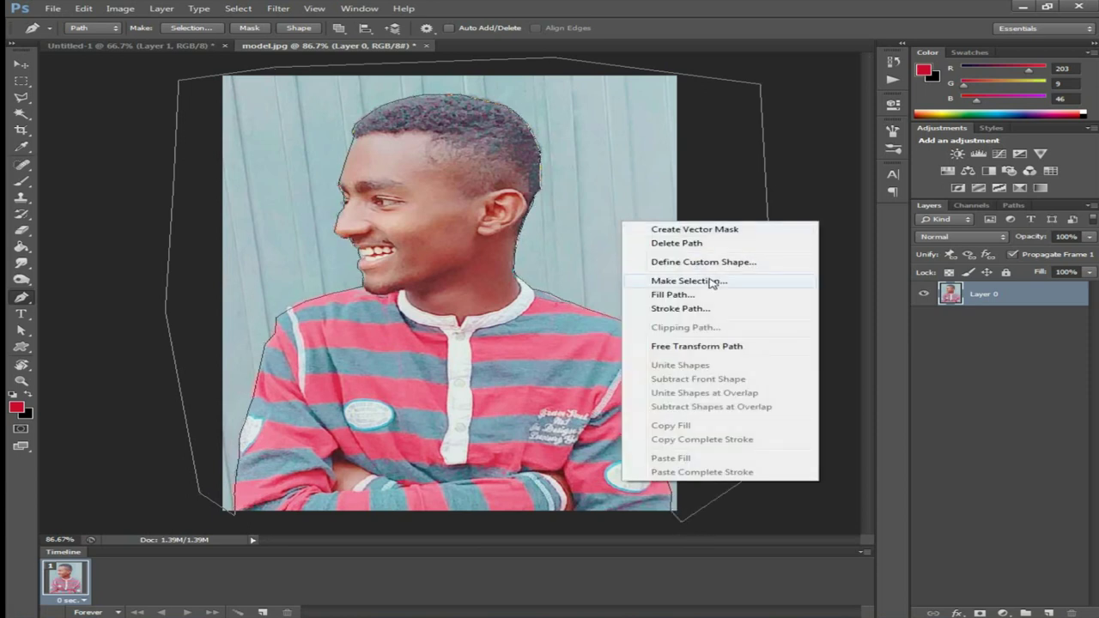
pyautogui.click(711, 283)
pyautogui.click(646, 188)
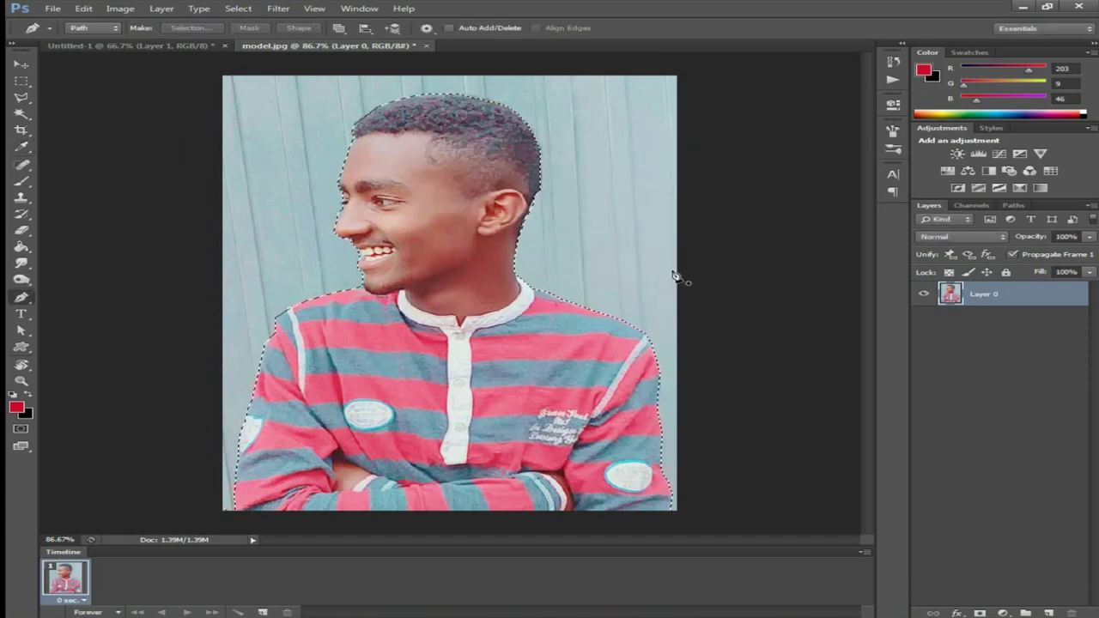
pyautogui.press('Delete')
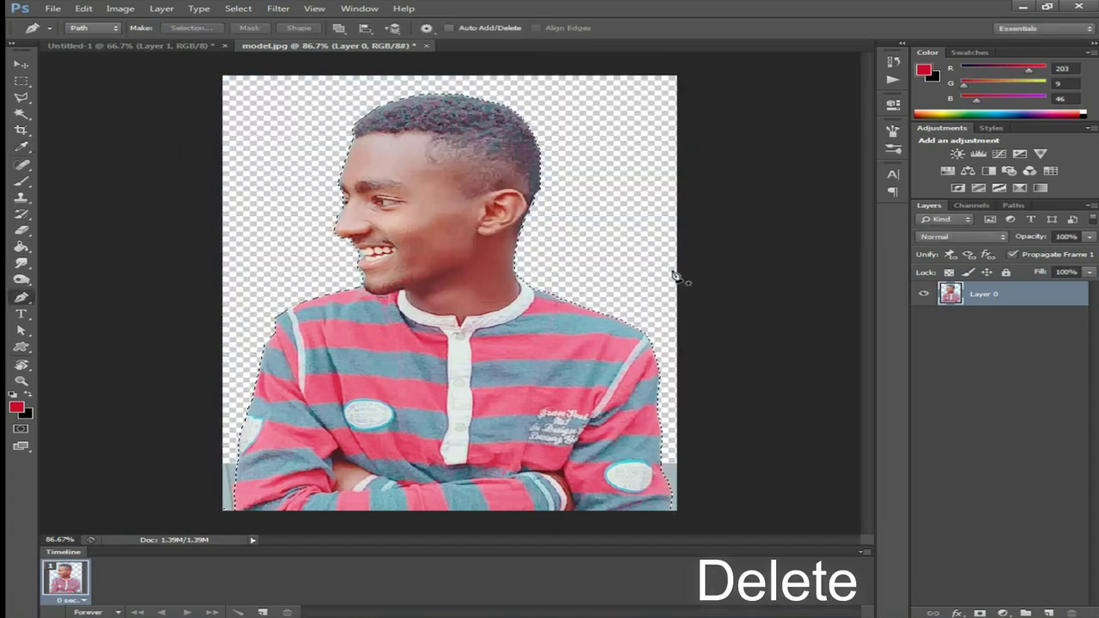
pyautogui.hotkey('ctrl', 'd')
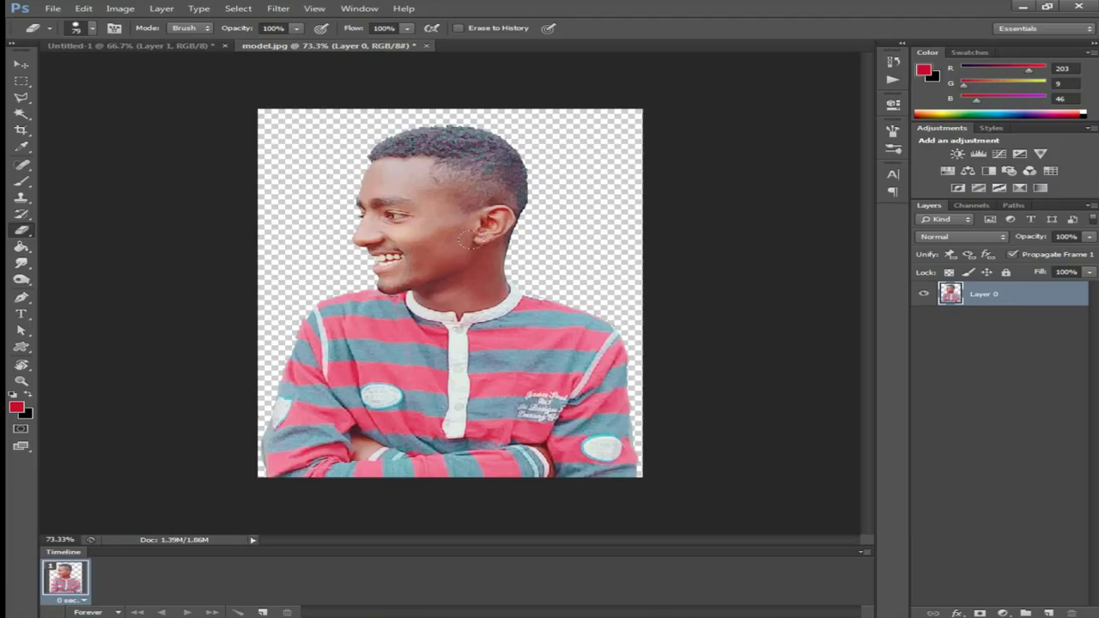
pyautogui.click(83, 8)
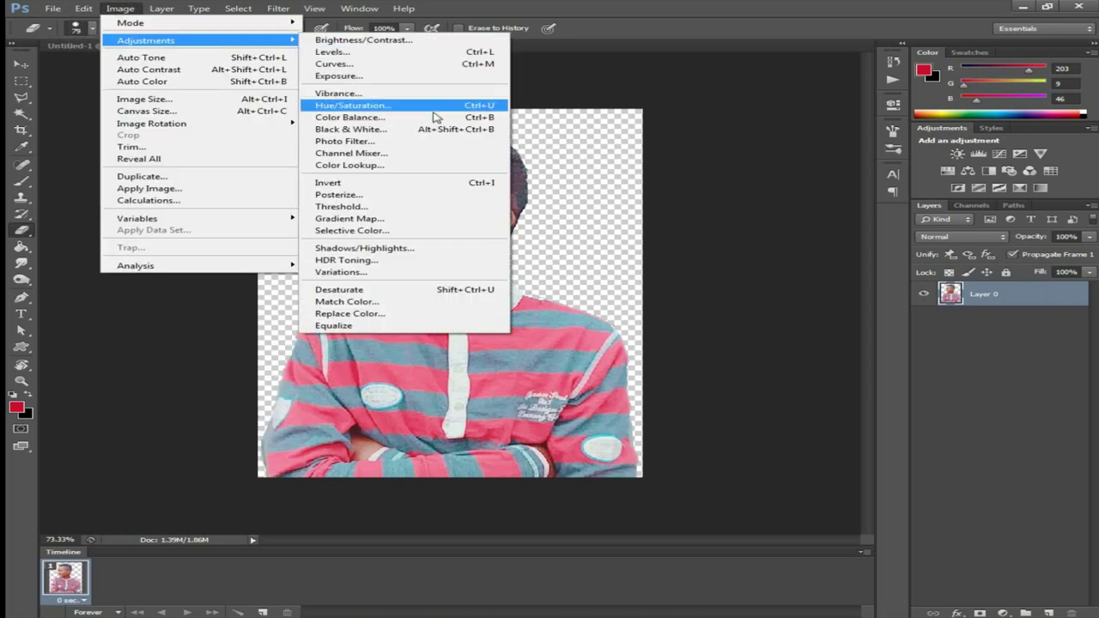
pyautogui.moveTo(146, 40)
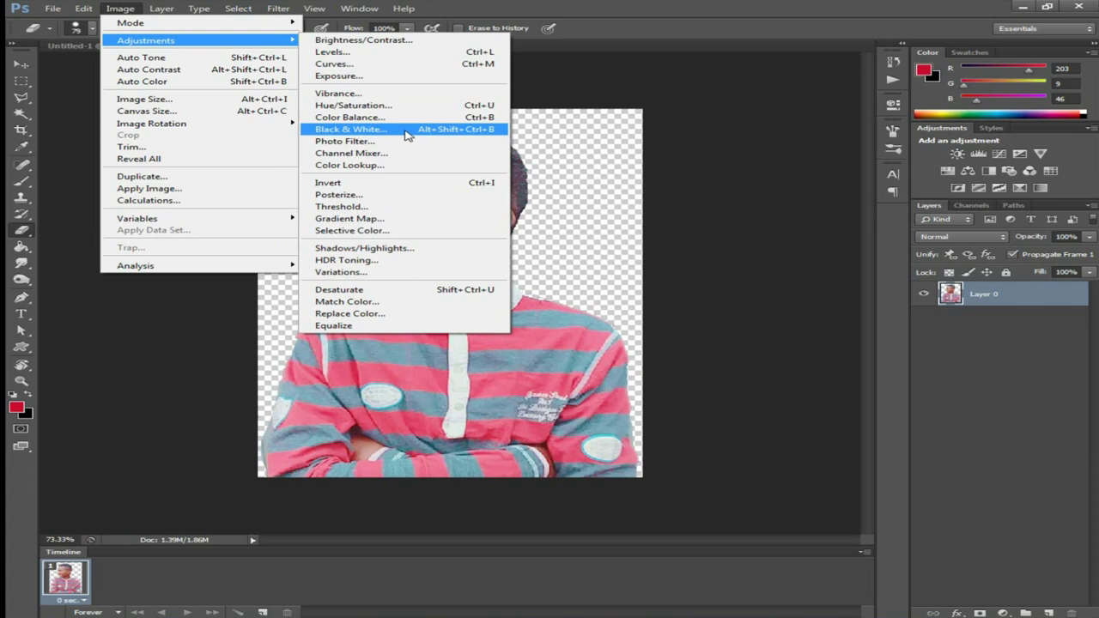
# Apply a Black & White adjustment with the Blue Filter preset and Reds at -50.
pyautogui.click(406, 135)
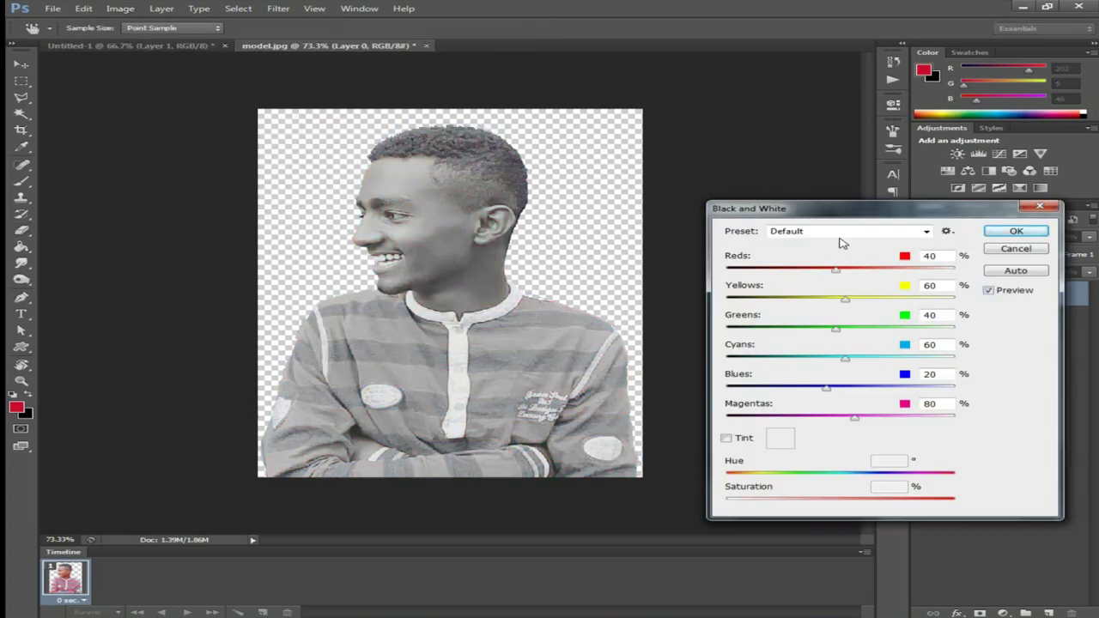
pyautogui.click(841, 237)
pyautogui.click(829, 390)
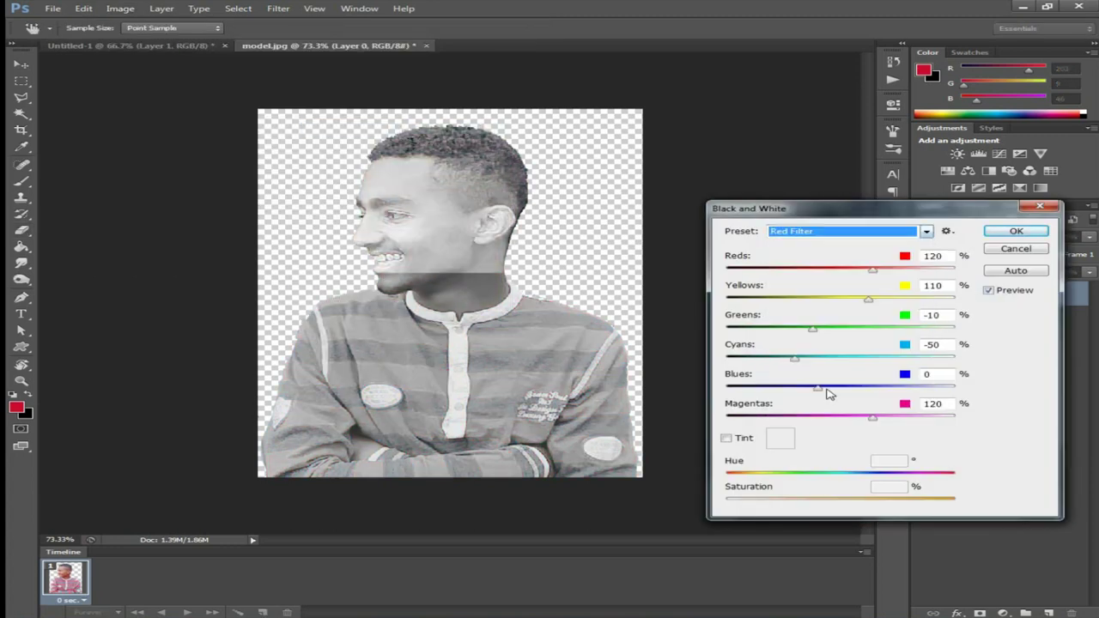
pyautogui.click(830, 232)
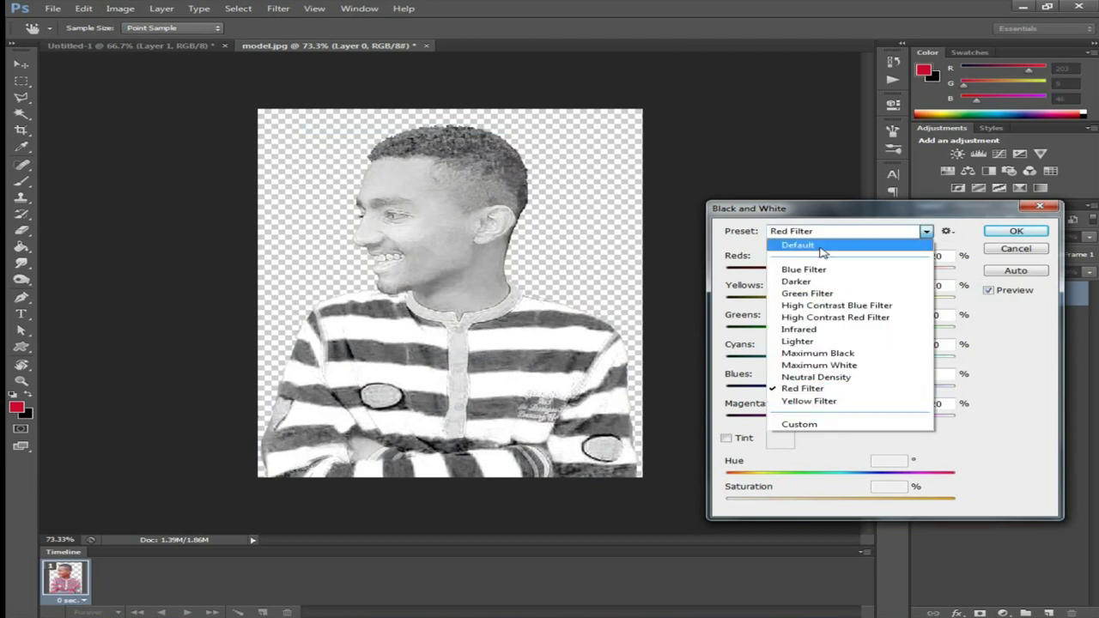
pyautogui.click(822, 249)
pyautogui.press('Down')
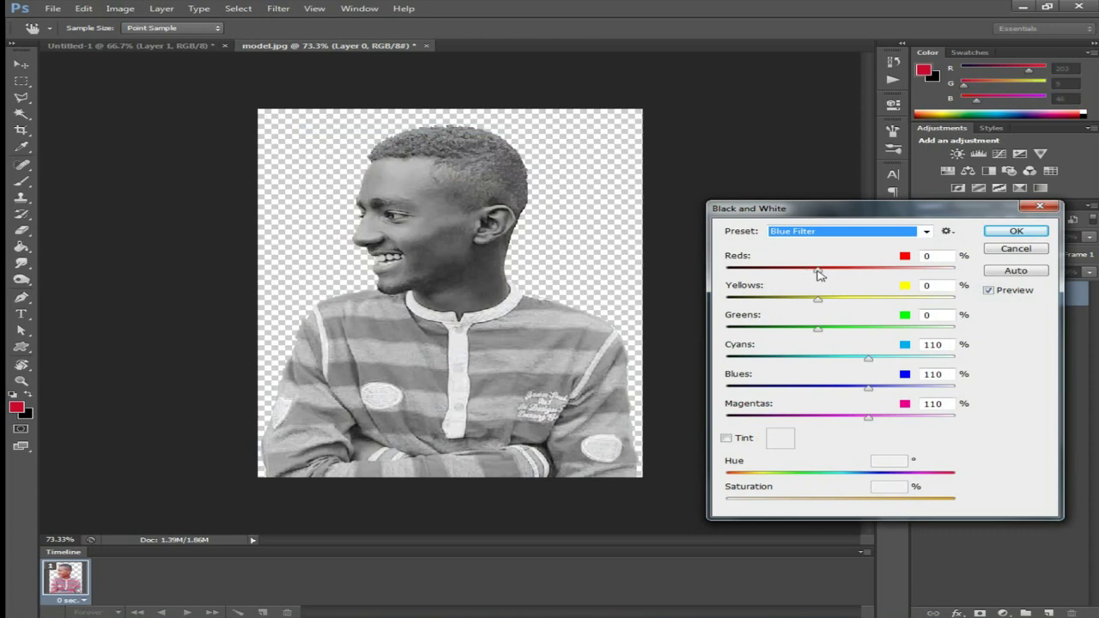
pyautogui.moveTo(817, 273); pyautogui.dragTo(796, 274)
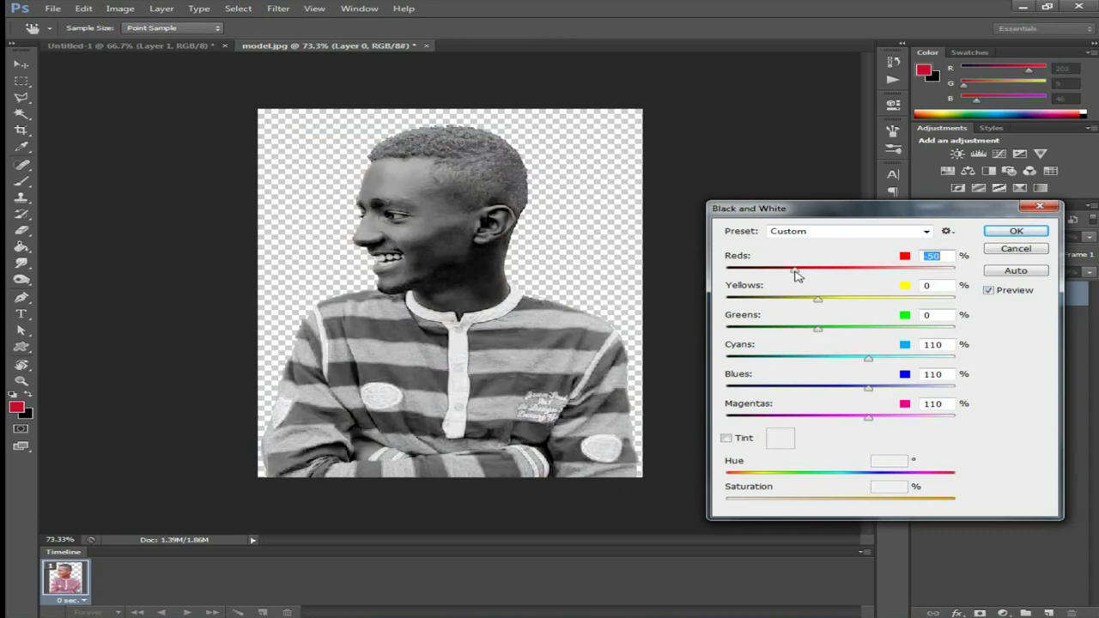
pyautogui.click(1022, 233)
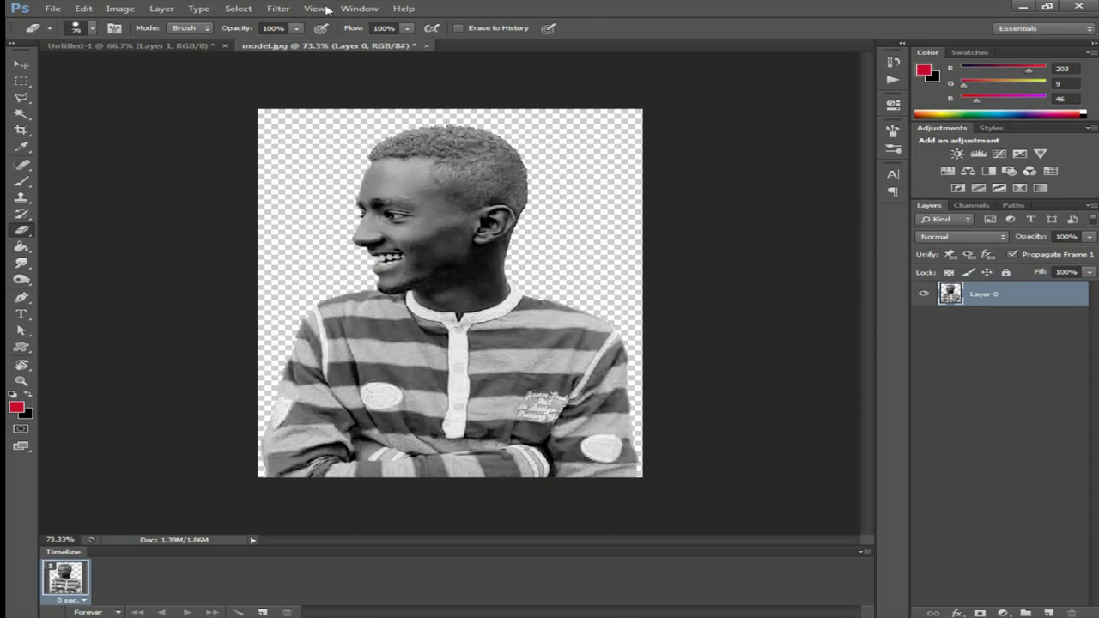
# Copy the whole model cutout merged and paste it into Untitled-1 above the diamond.
pyautogui.click(238, 8)
pyautogui.click(258, 23)
pyautogui.click(83, 9)
pyautogui.click(126, 106)
pyautogui.click(73, 46)
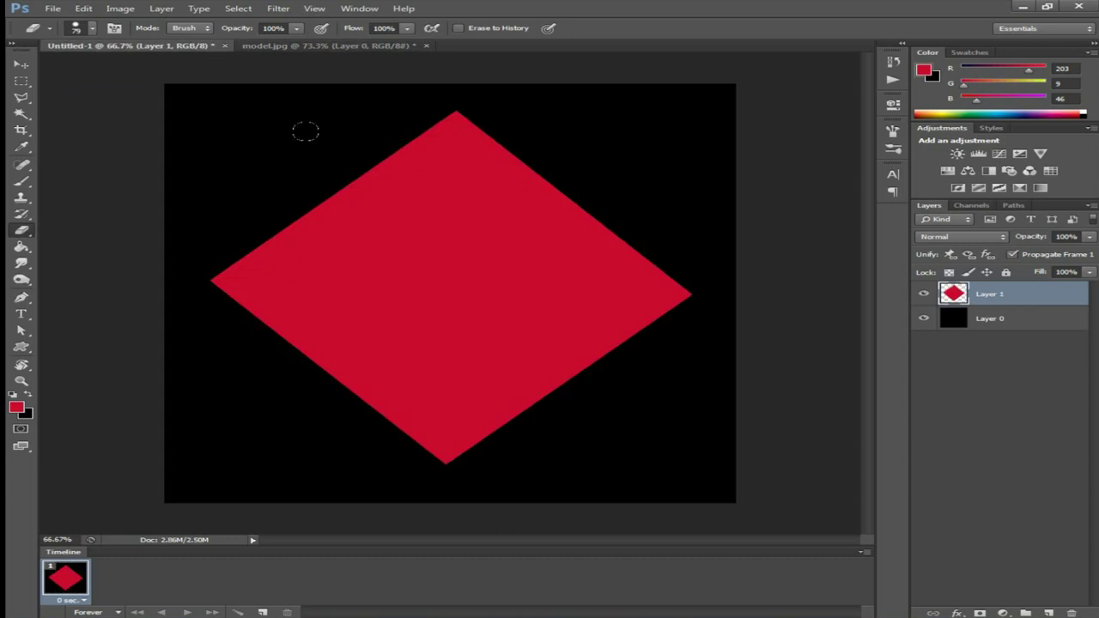
pyautogui.click(83, 9)
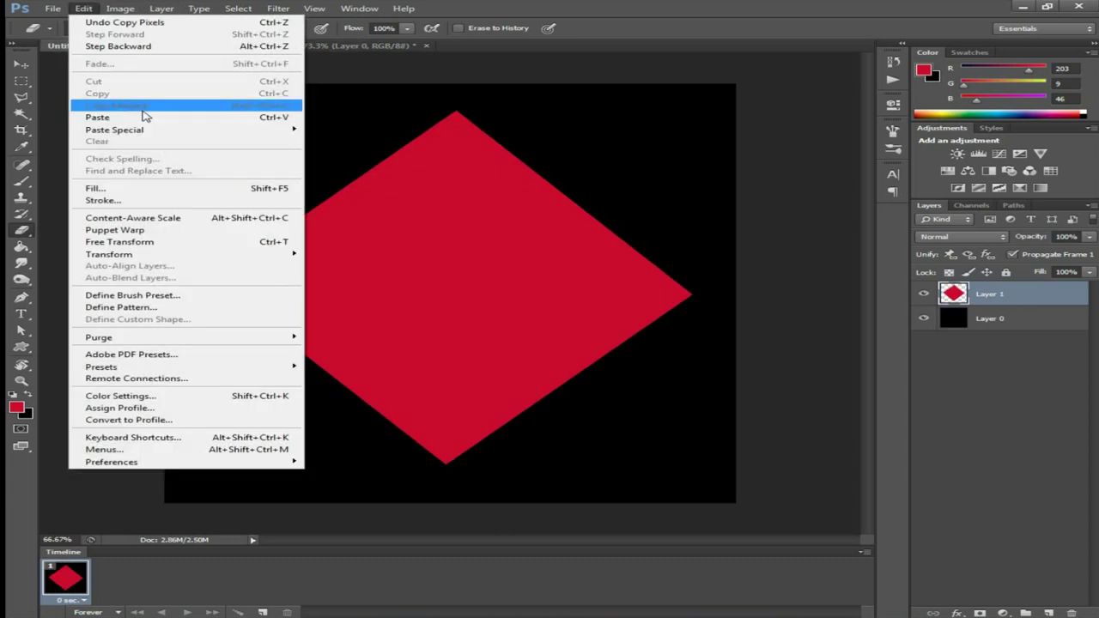
pyautogui.click(129, 118)
# Free Transform the pasted photo: shrink it, move it, and tilt it about 8.5°.
pyautogui.click(84, 9)
pyautogui.click(153, 243)
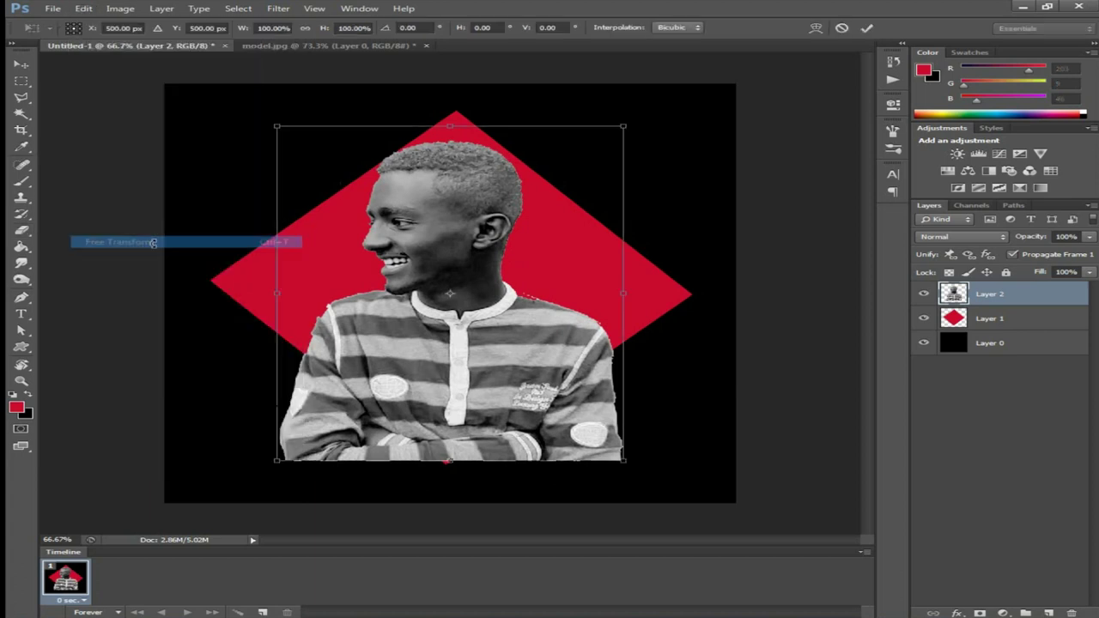
pyautogui.moveTo(620, 462); pyautogui.dragTo(604, 428)
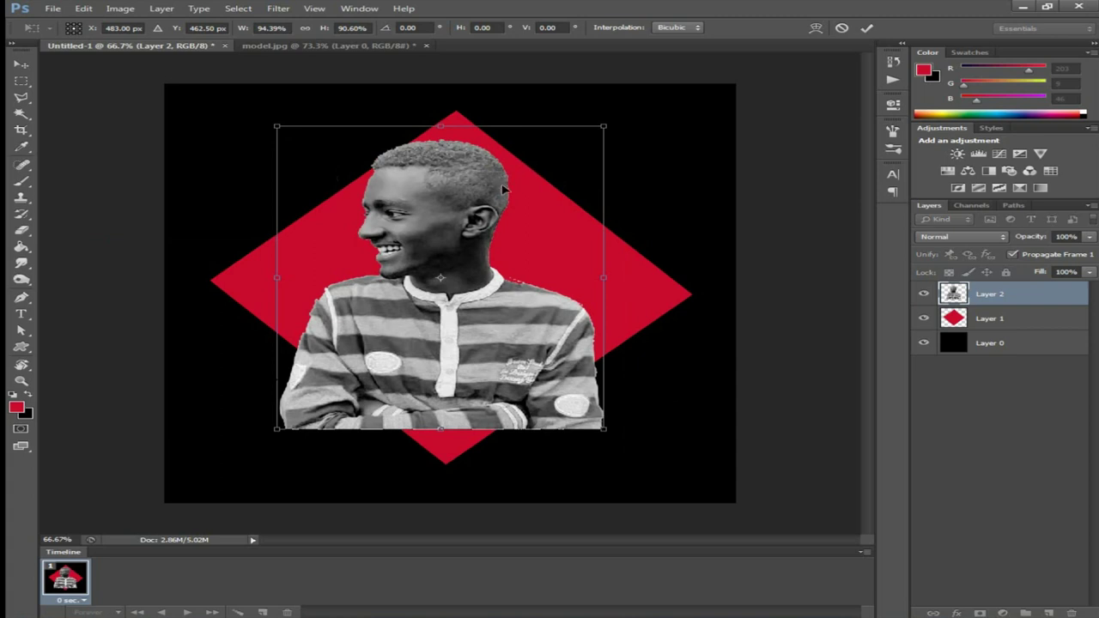
pyautogui.moveTo(507, 184); pyautogui.dragTo(518, 206)
pyautogui.moveTo(604, 140); pyautogui.dragTo(609, 112)
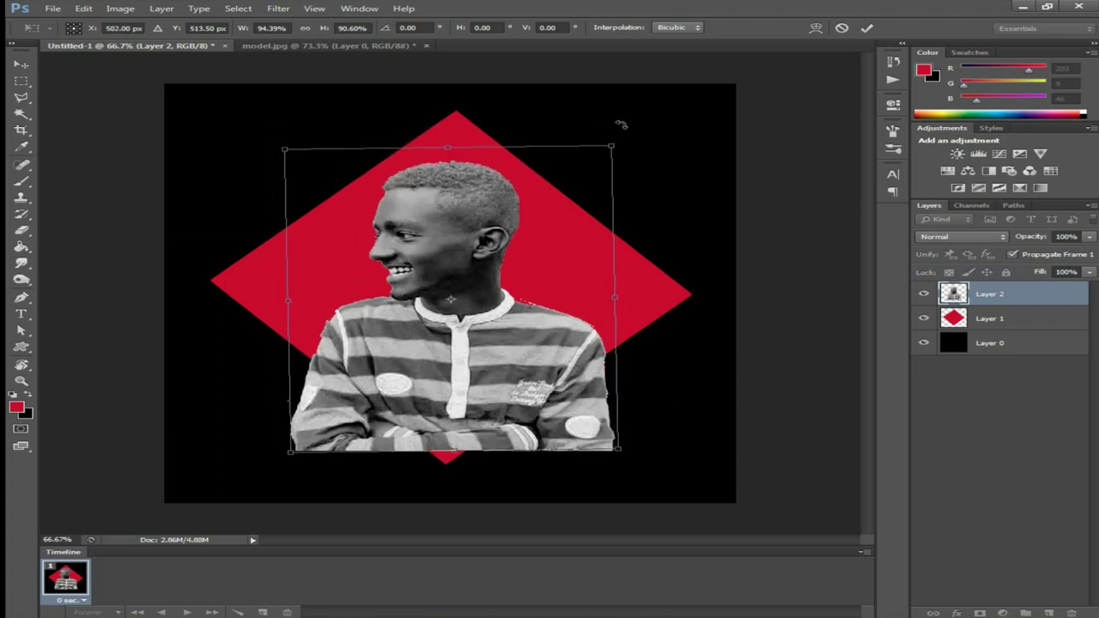
pyautogui.moveTo(499, 239); pyautogui.dragTo(520, 245)
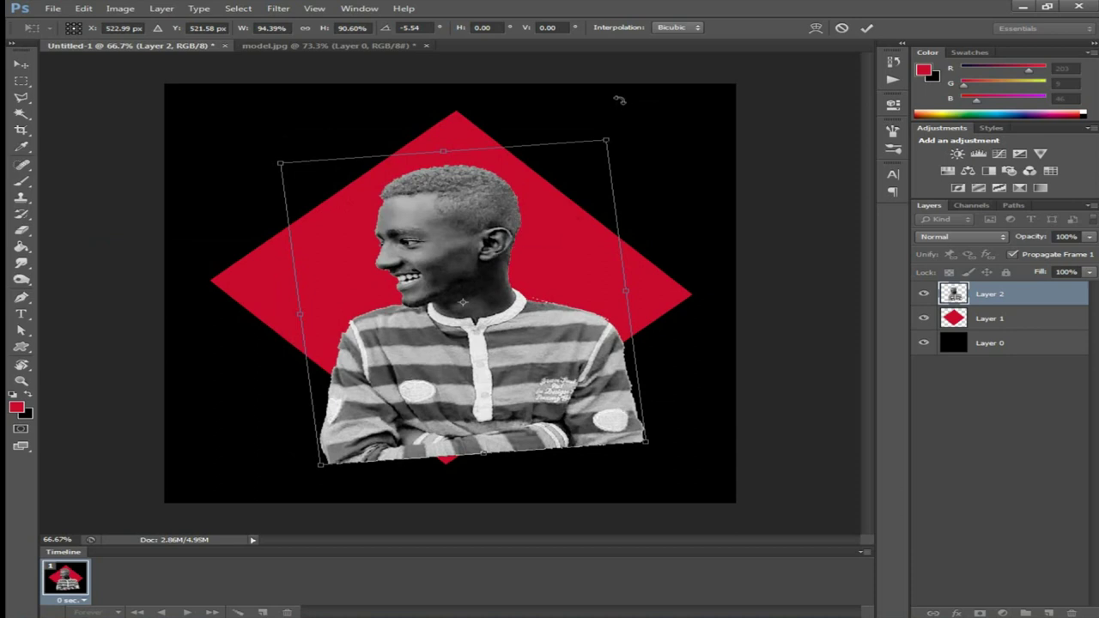
pyautogui.moveTo(619, 100); pyautogui.dragTo(610, 93)
pyautogui.moveTo(538, 253); pyautogui.dragTo(539, 246)
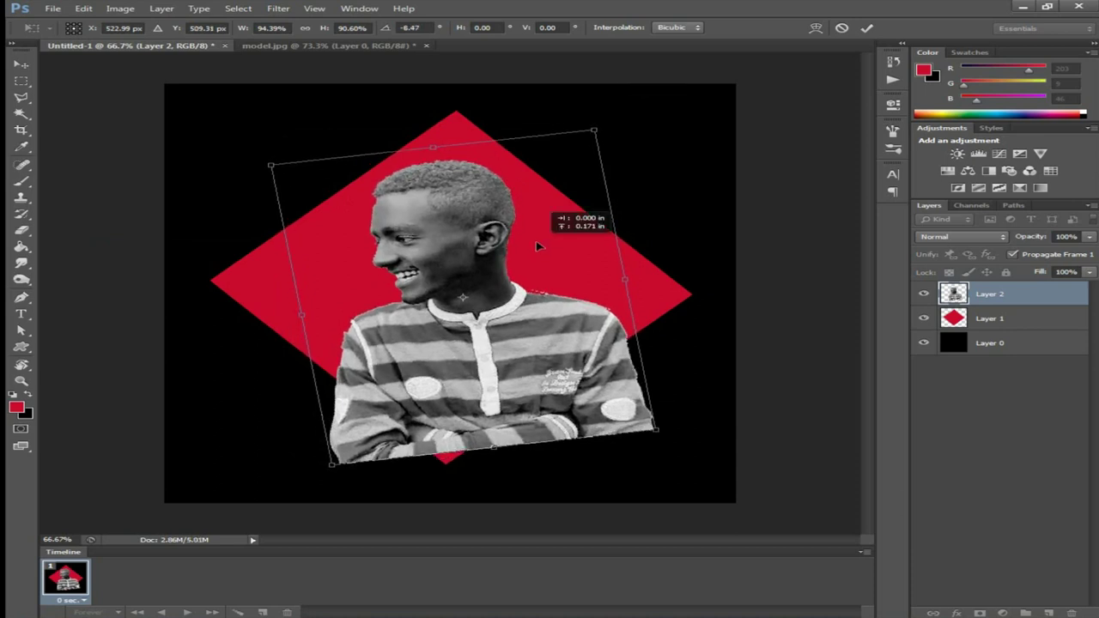
pyautogui.click(868, 28)
pyautogui.press('e')
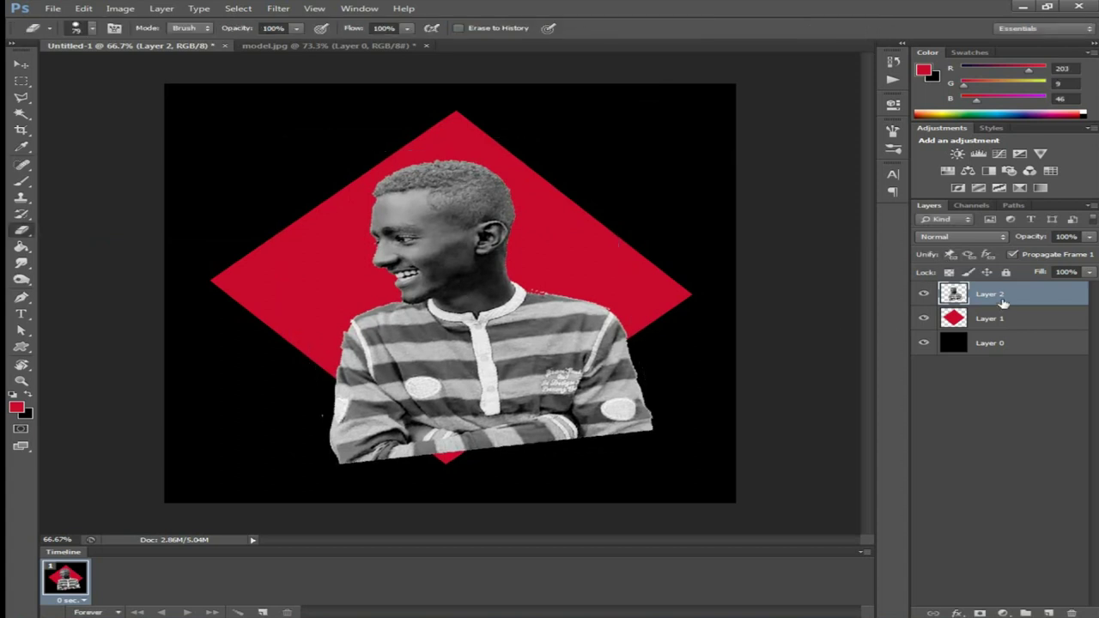
# Set Layer 2's blend mode to Multiply and check its opacity.
pyautogui.click(987, 237)
pyautogui.click(955, 284)
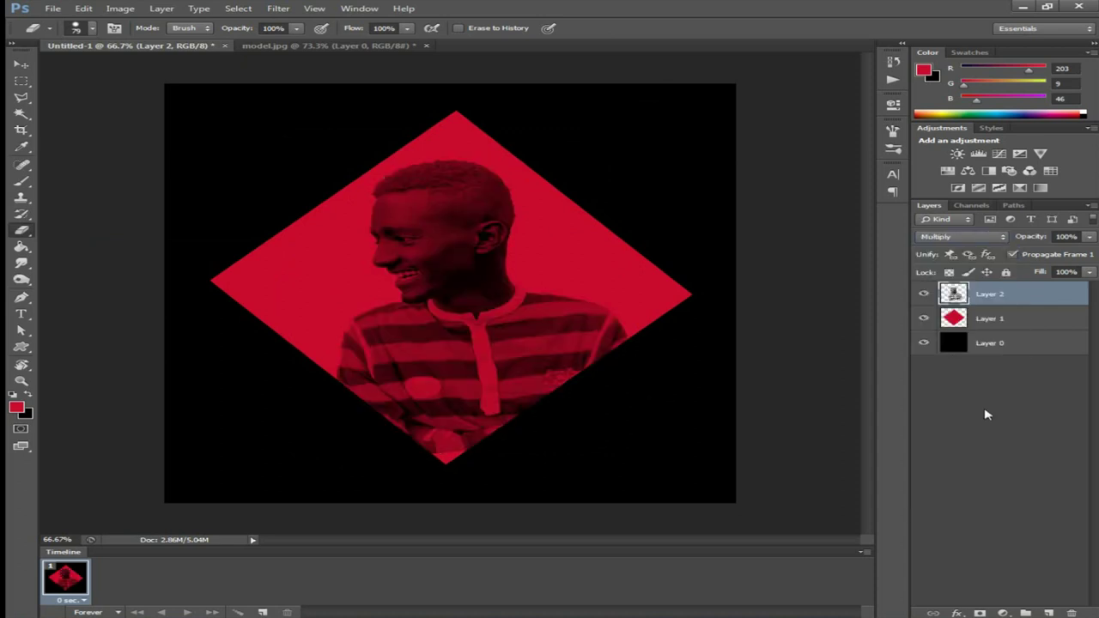
pyautogui.click(1035, 237)
pyautogui.click(1032, 412)
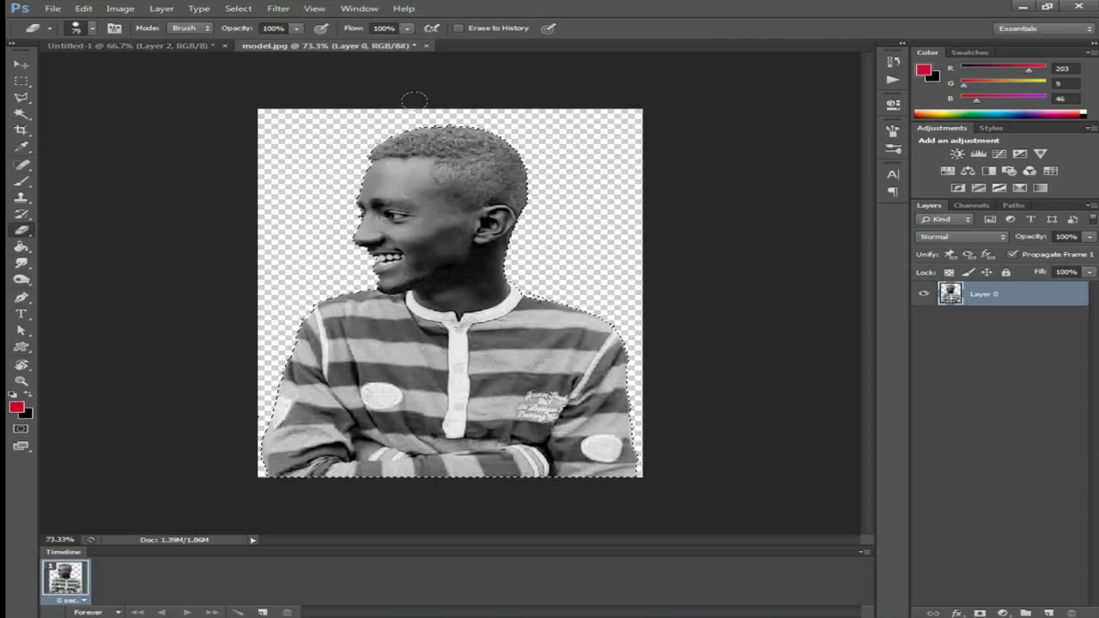
# Select the model cutout layer and undo to restore its full colour.
pyautogui.click(948, 359)
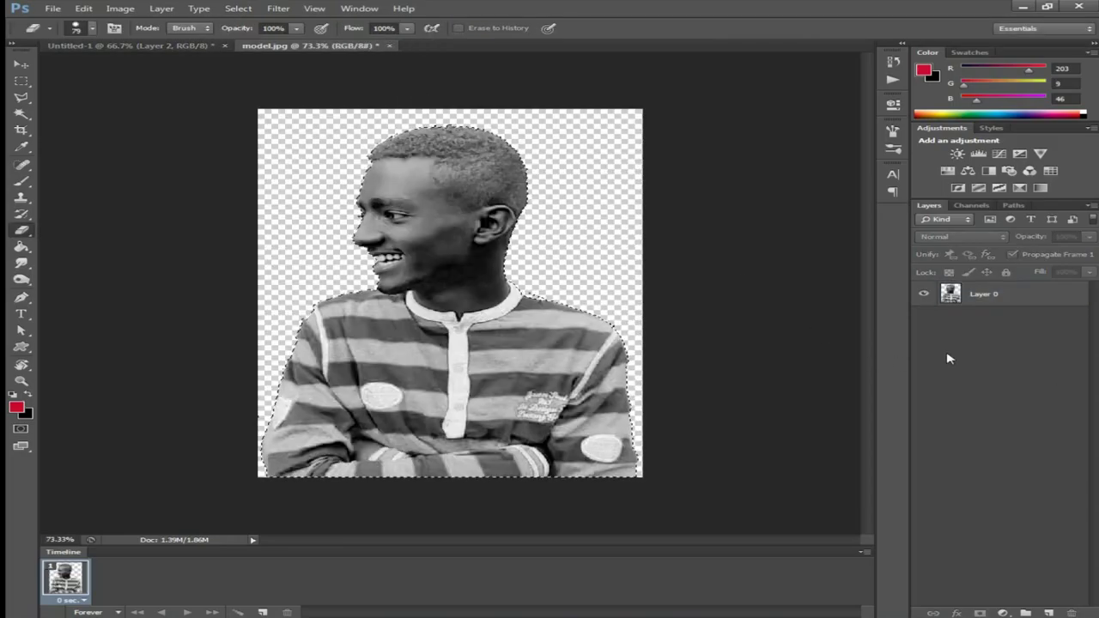
pyautogui.hotkey('alt', '.')
pyautogui.hotkey('ctrl', 'z')
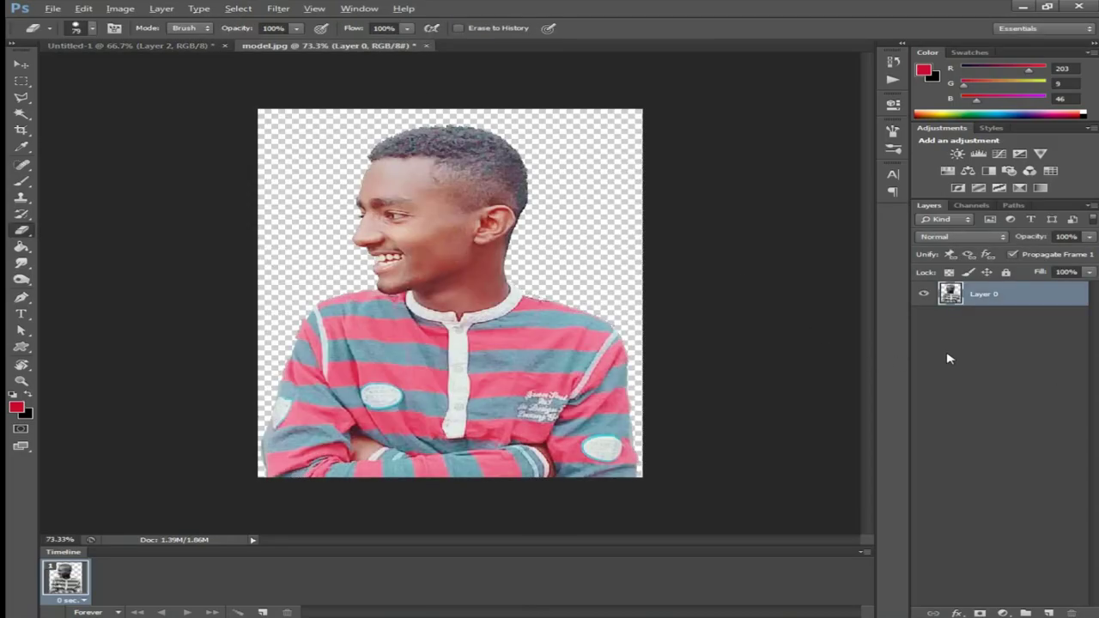
# Apply Glowing Edges (width 2, brightness 20, smoothness 14) to the cutout, then return to Untitled-1.
pyautogui.click(278, 8)
pyautogui.click(337, 58)
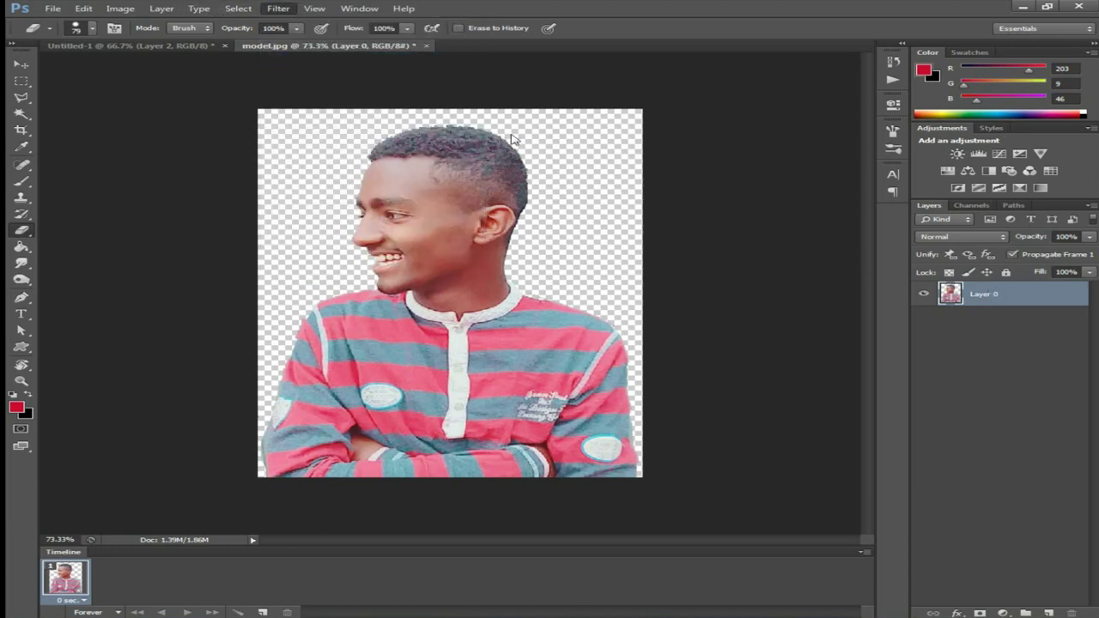
pyautogui.click(636, 33)
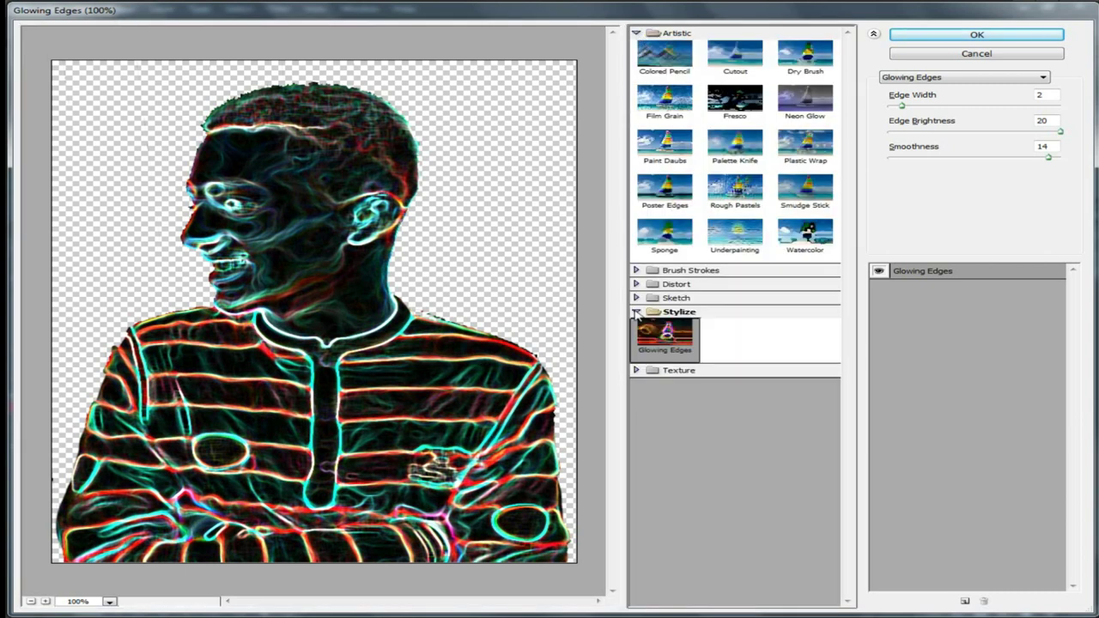
pyautogui.click(947, 37)
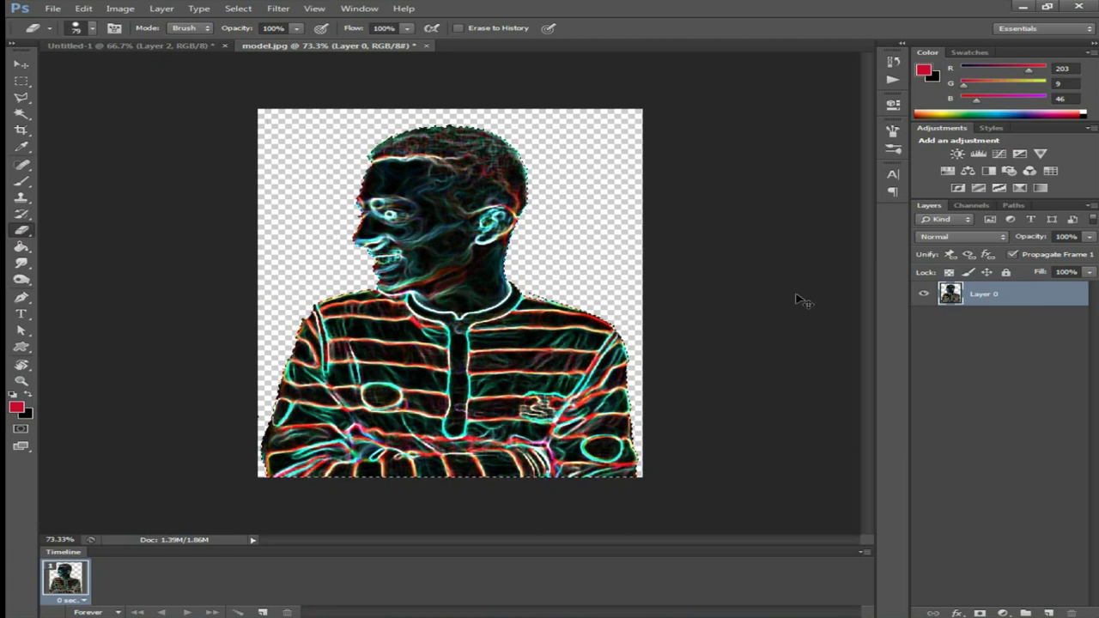
pyautogui.click(171, 46)
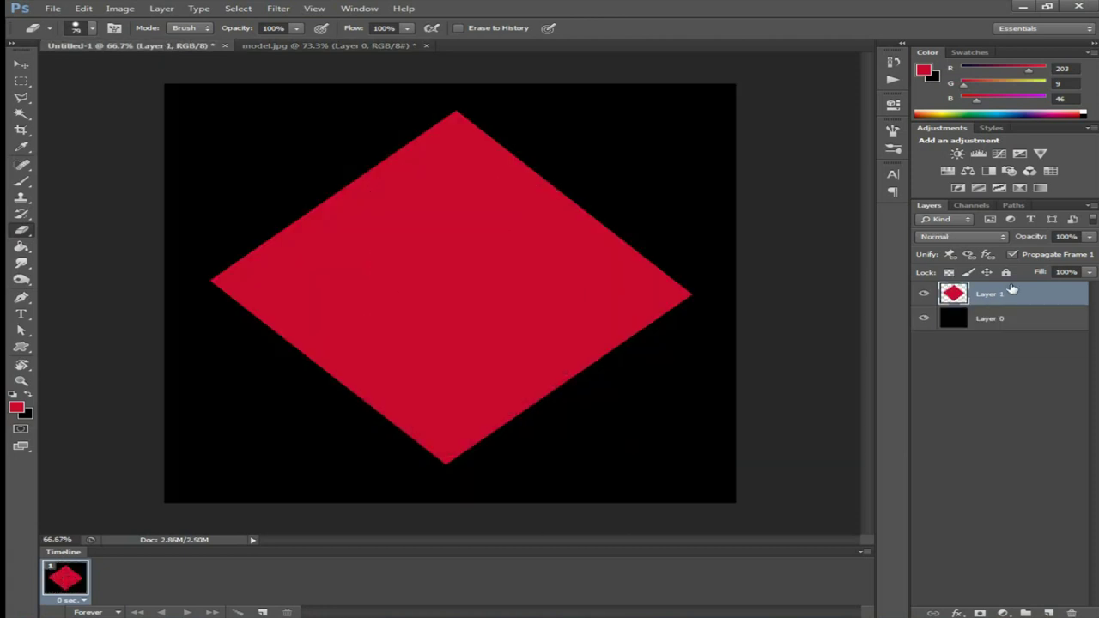
# Paste the neon model as Layer 2, rotated about -8.26° and positioned over the red diamond.
pyautogui.click(1008, 345)
pyautogui.hotkey('ctrl', 'v')
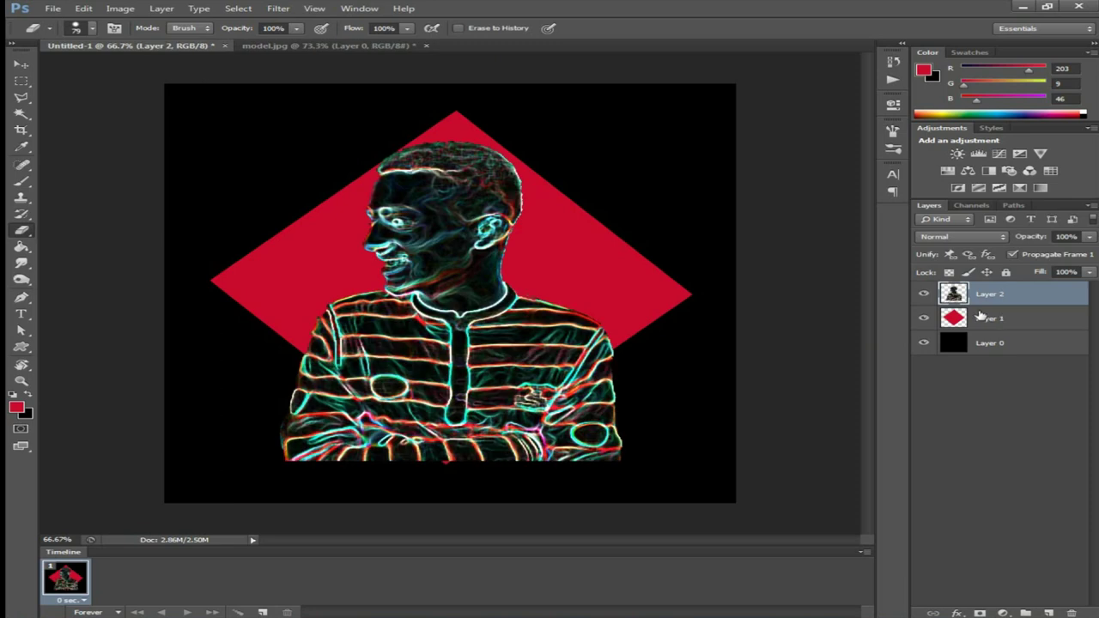
pyautogui.hotkey('ctrl', 't')
pyautogui.moveTo(642, 100); pyautogui.dragTo(608, 86)
pyautogui.moveTo(555, 208); pyautogui.dragTo(522, 250)
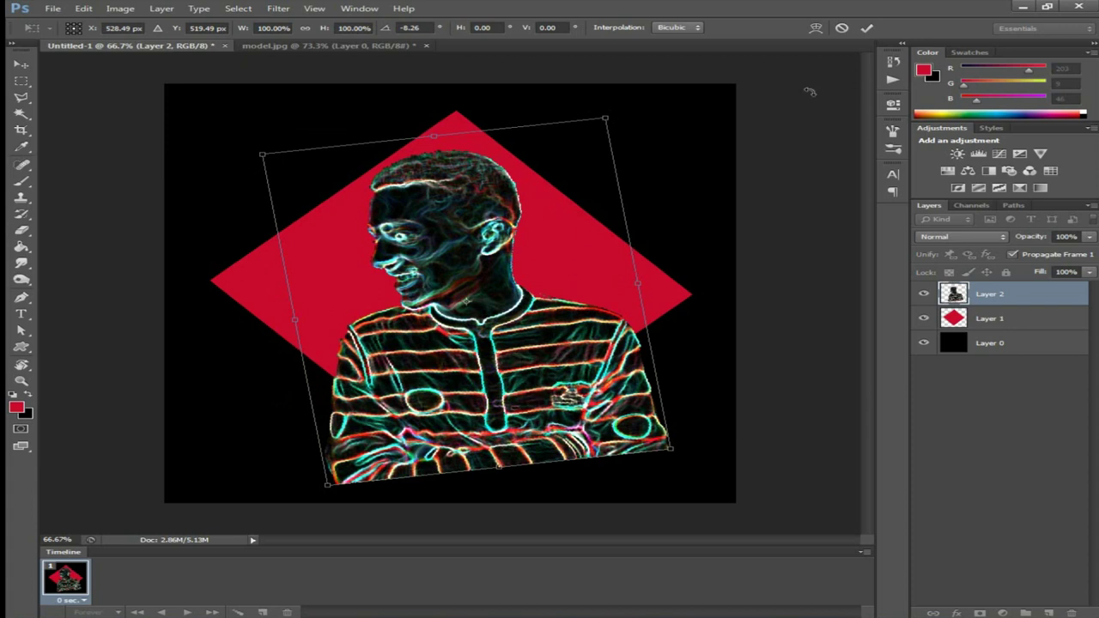
pyautogui.click(866, 30)
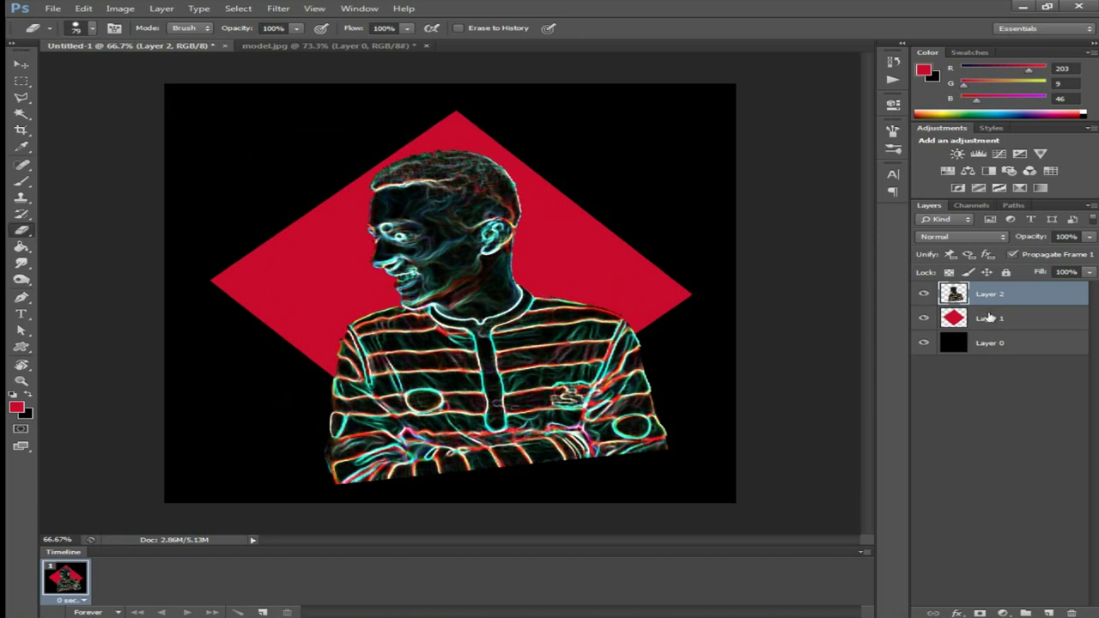
# Select the inverse of Layer 1's diamond shape and delete Layer 2's overhang outside it.
pyautogui.keyDown('ctrl'); pyautogui.click(953, 320); pyautogui.keyUp('ctrl')
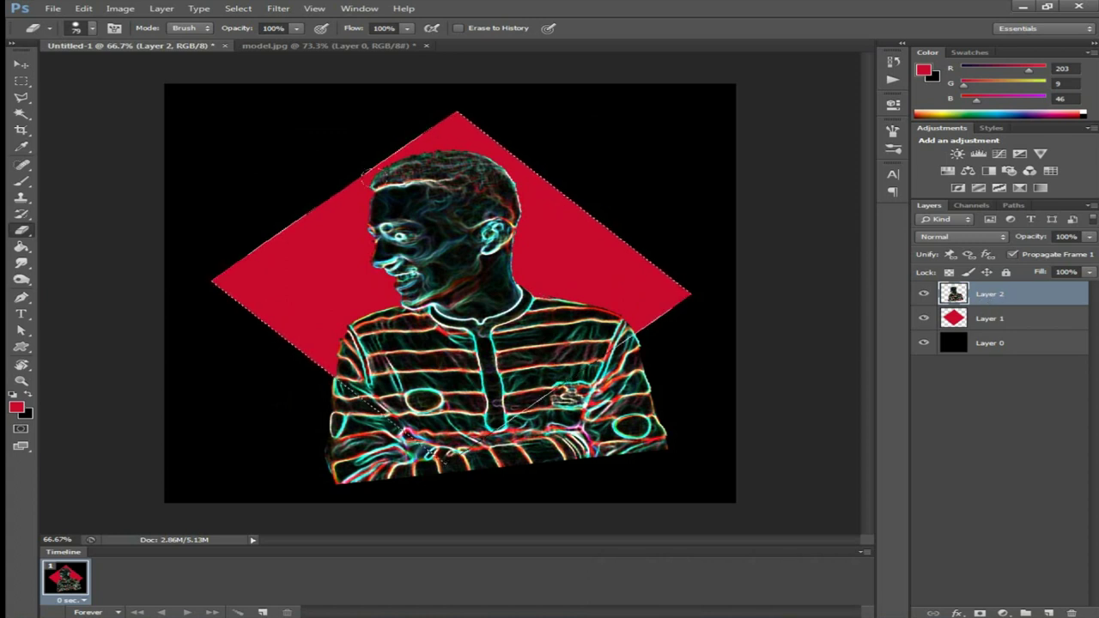
pyautogui.click(238, 9)
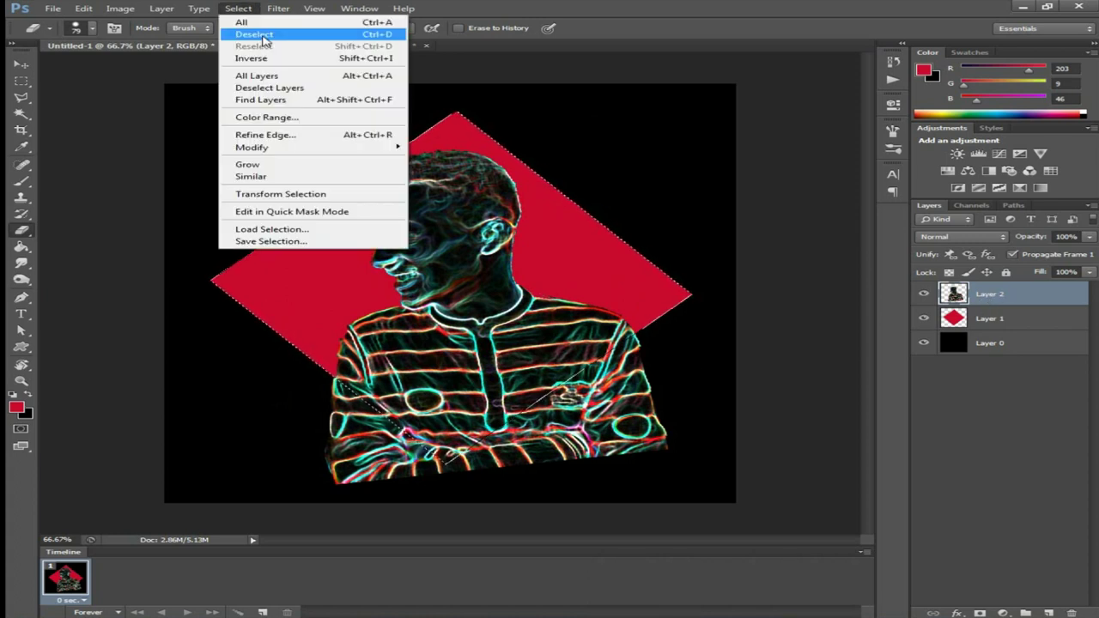
pyautogui.click(252, 58)
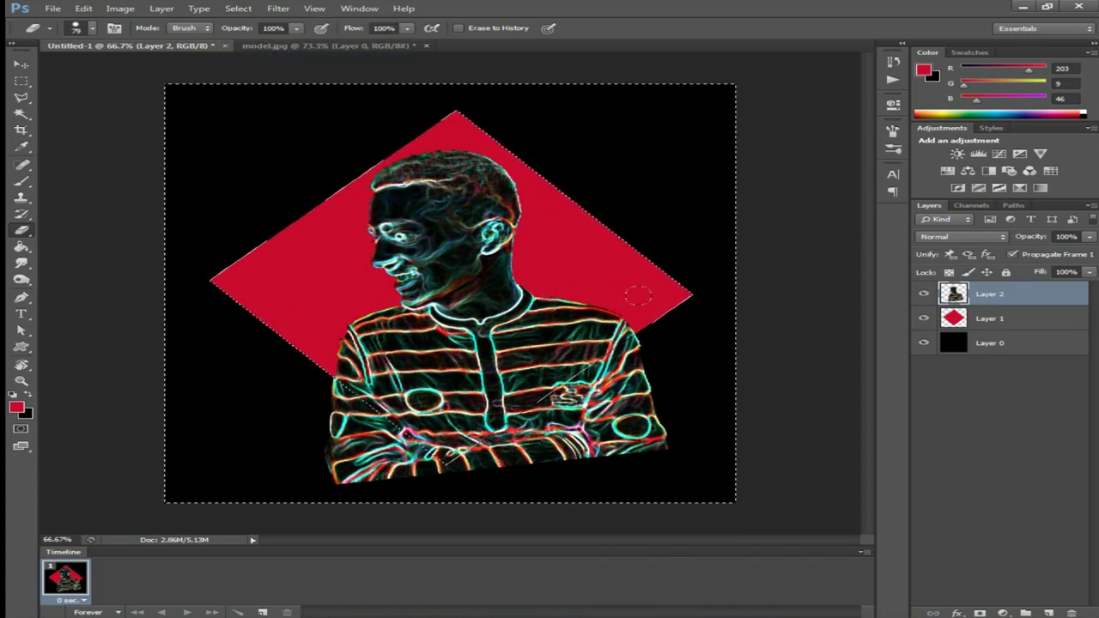
pyautogui.press('Delete')
pyautogui.hotkey('ctrl', 'd')
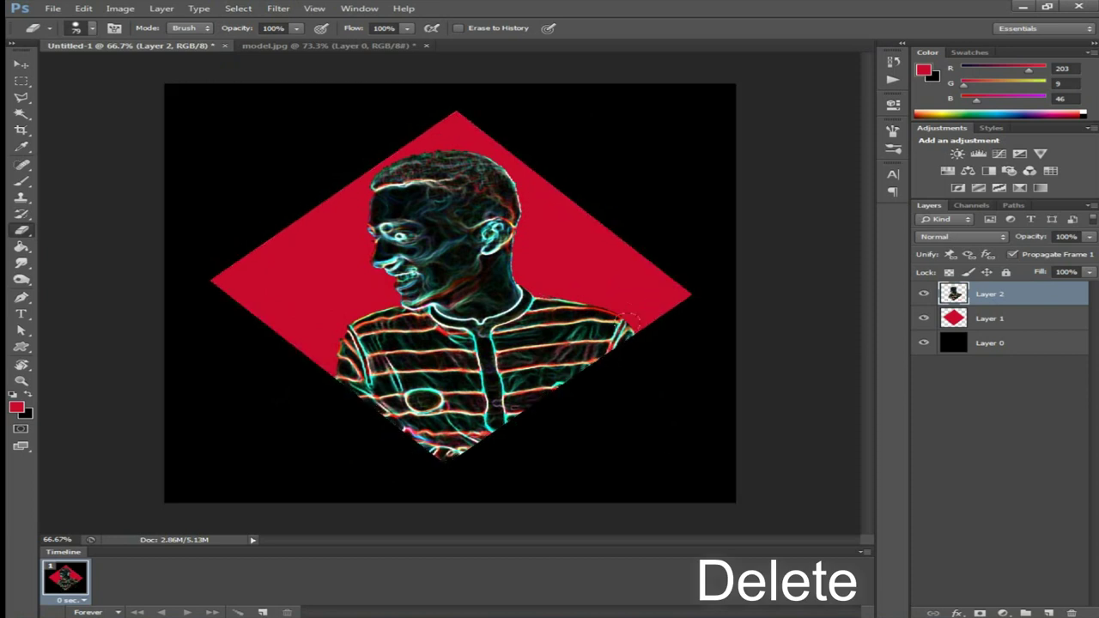